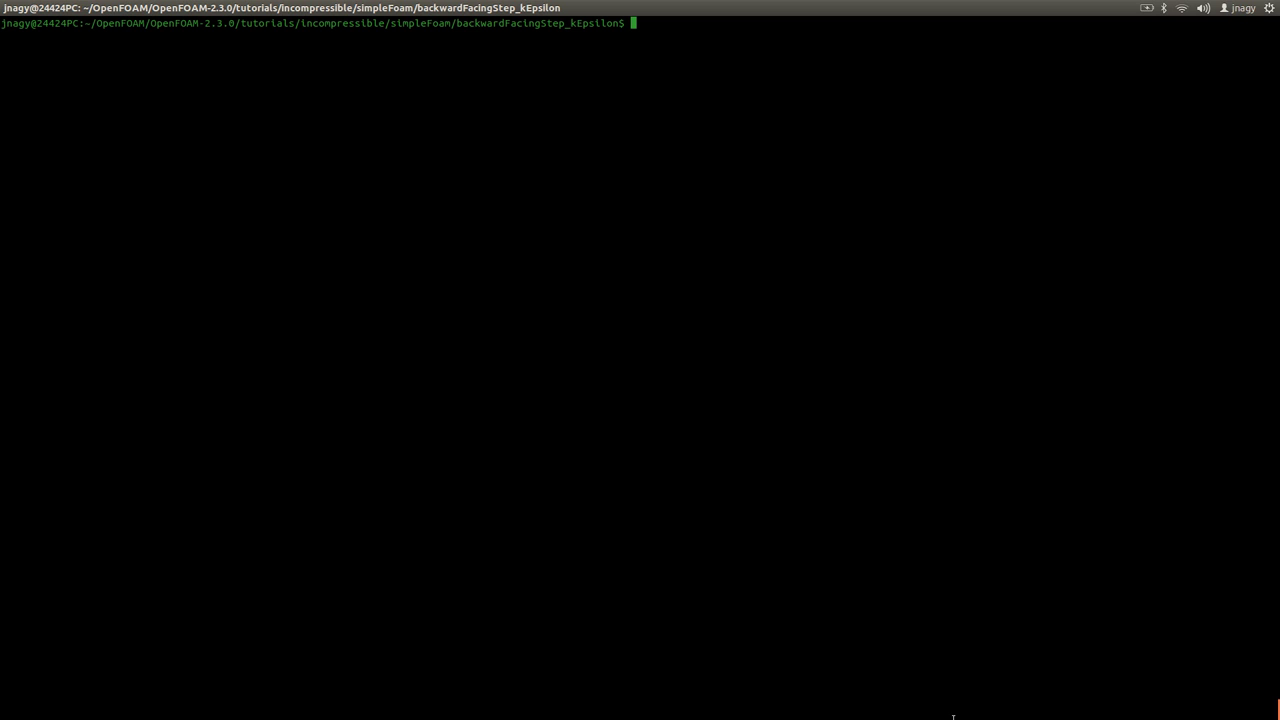
# - Launch ParaView in the background with 'paraview &' from the backwardFacingStep_kEpsilon case folder
pyautogui.write('paraview &')
pyautogui.press('Return')
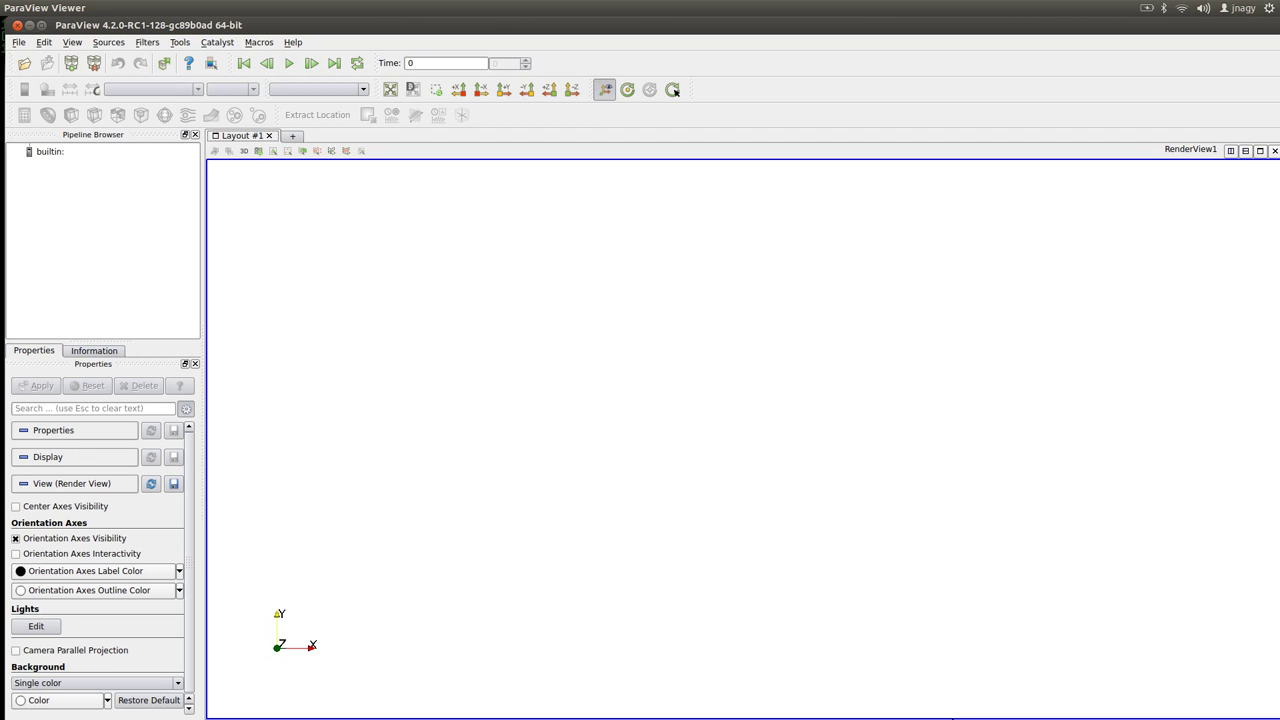
# - Maximize ParaView and show the Open File dialog's list of readable file types
pyautogui.click(41, 25)
pyautogui.click(19, 45)
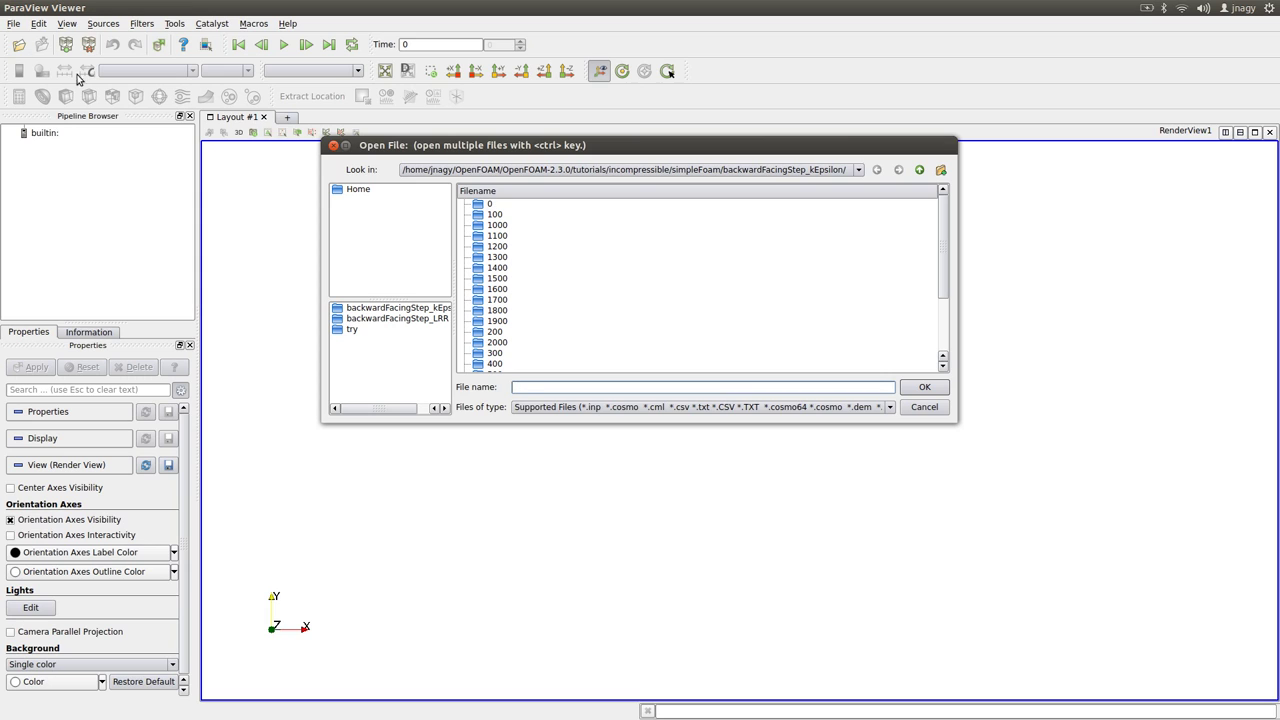
pyautogui.click(575, 410)
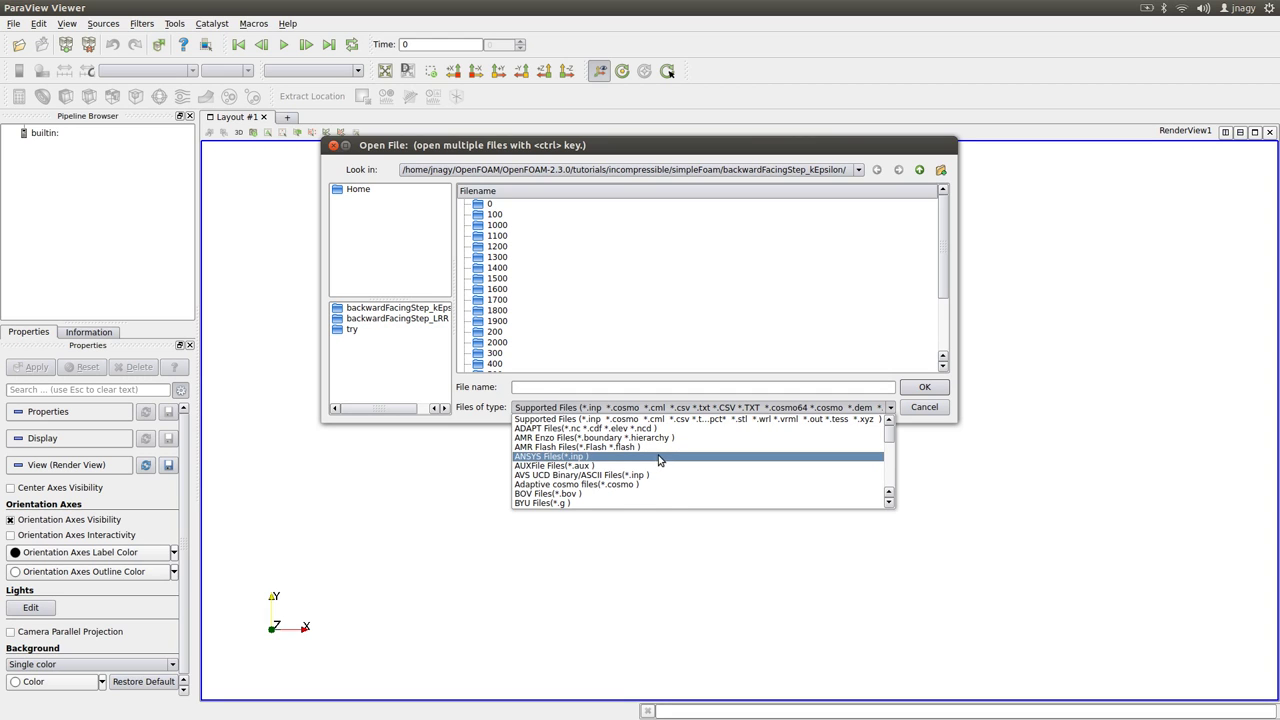
# - Scroll through the file types, keep Supported Files, and cancel without loading anything
pyautogui.scroll(-1, 657, 462)
pyautogui.scroll(-4, 659, 466)
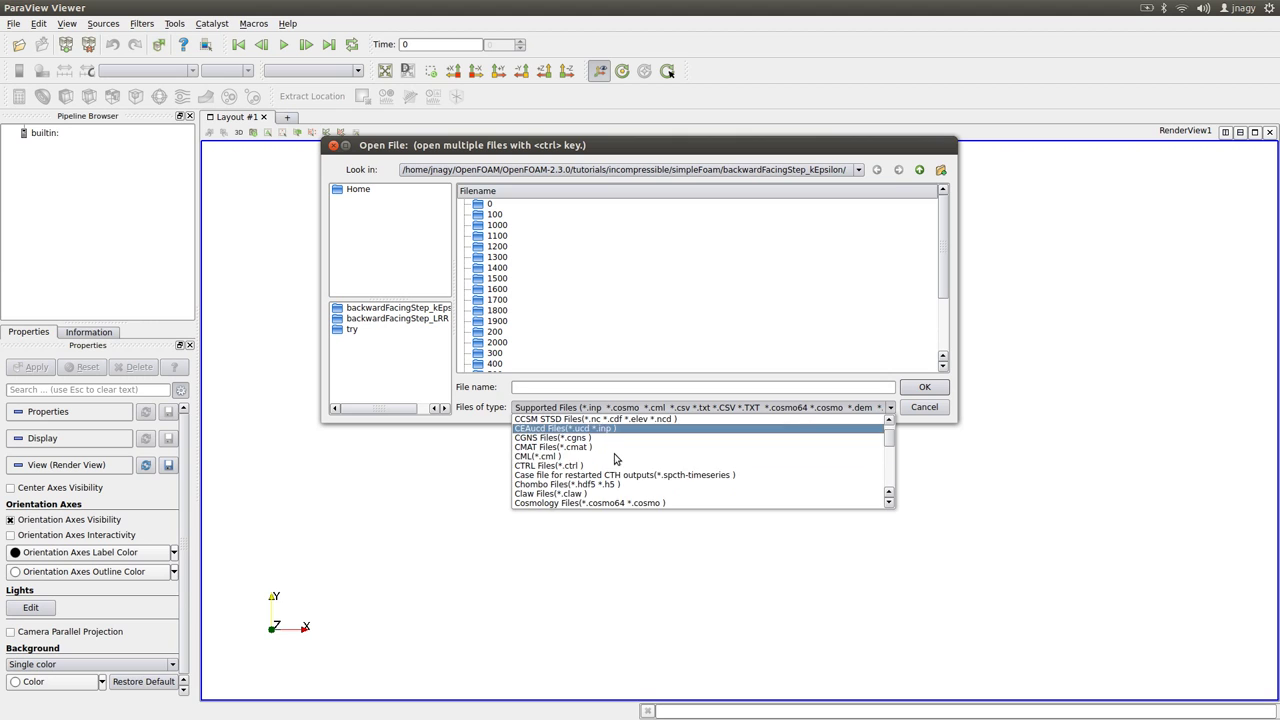
pyautogui.scroll(-2, 618, 460)
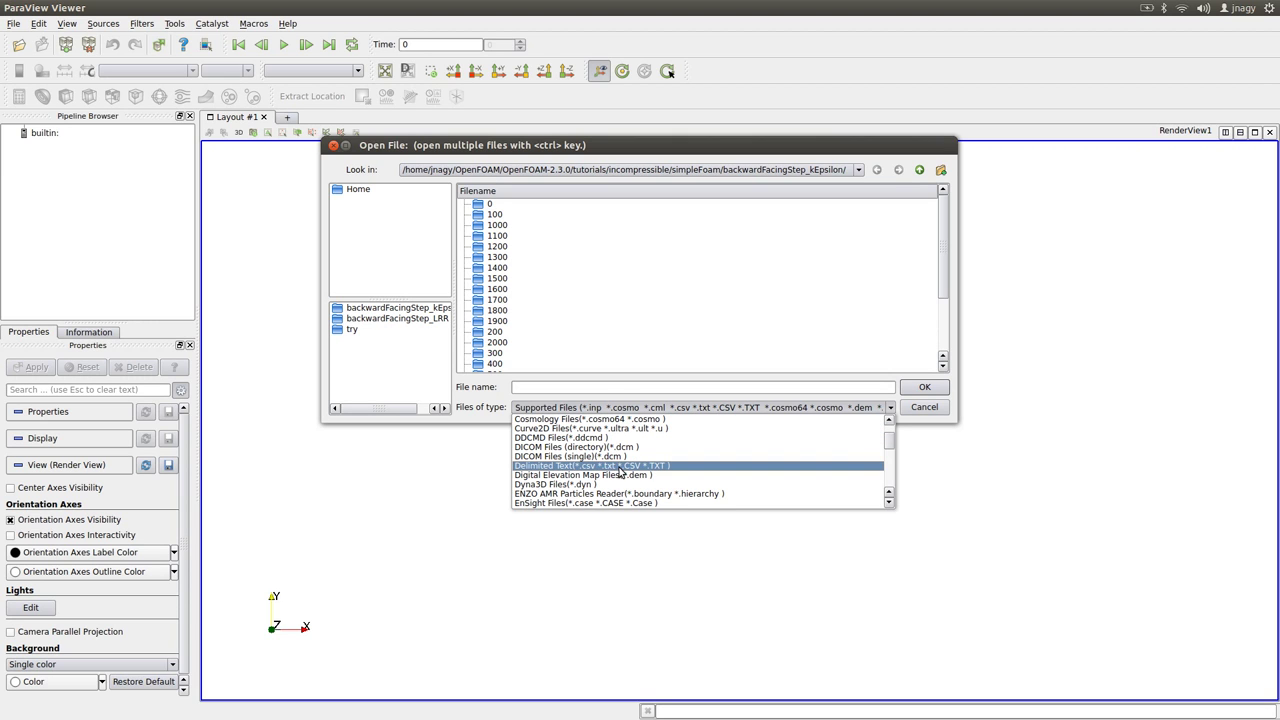
pyautogui.scroll(-2, 620, 487)
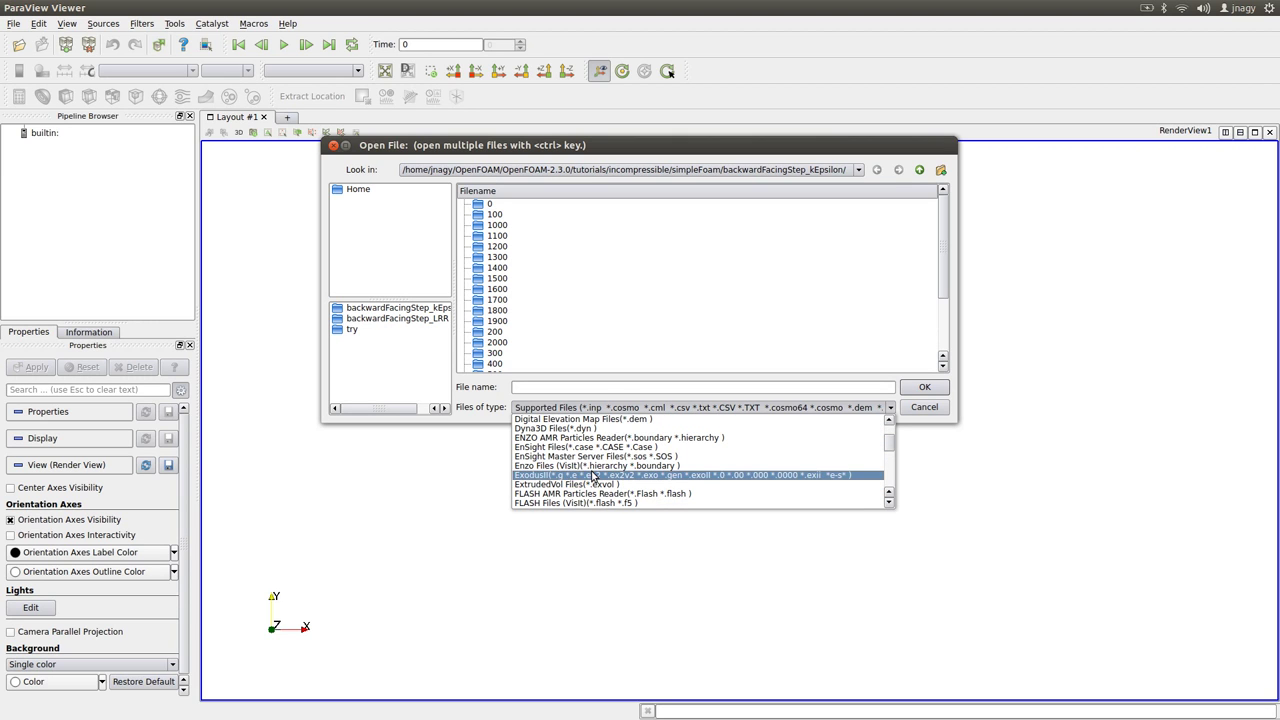
pyautogui.scroll(-1, 681, 460)
pyautogui.scroll(-3, 677, 477)
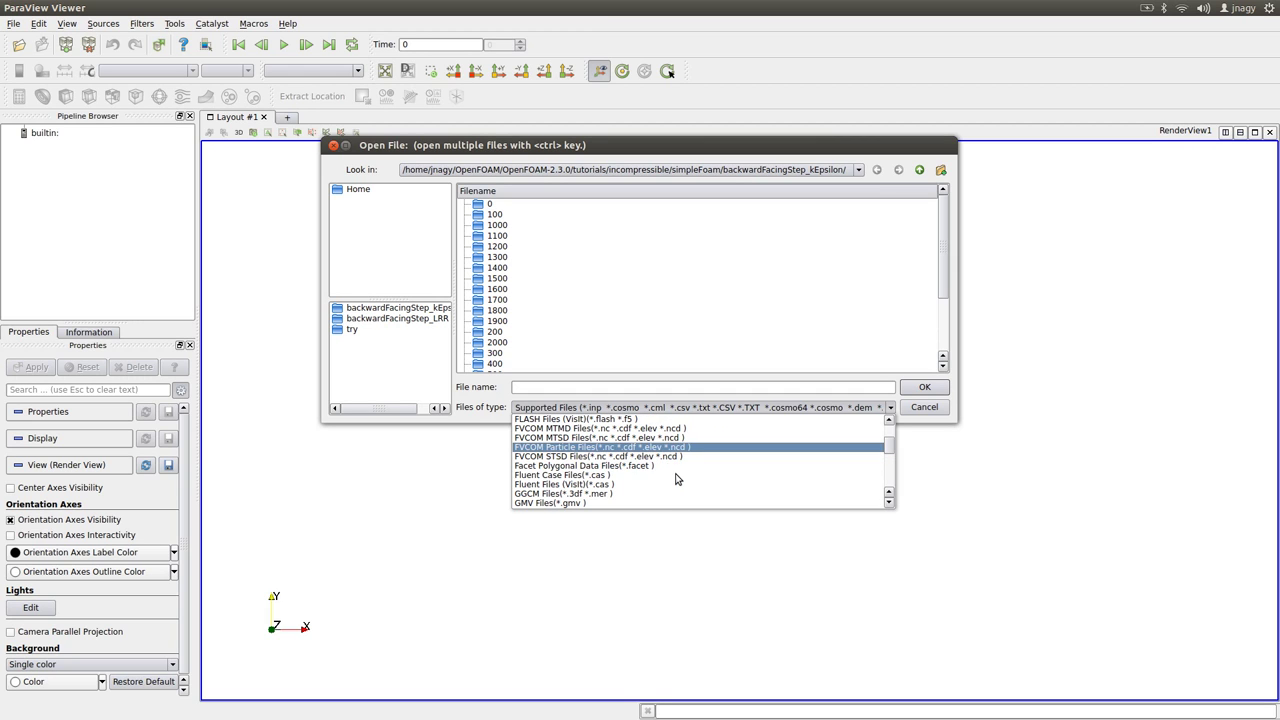
pyautogui.scroll(-1, 604, 481)
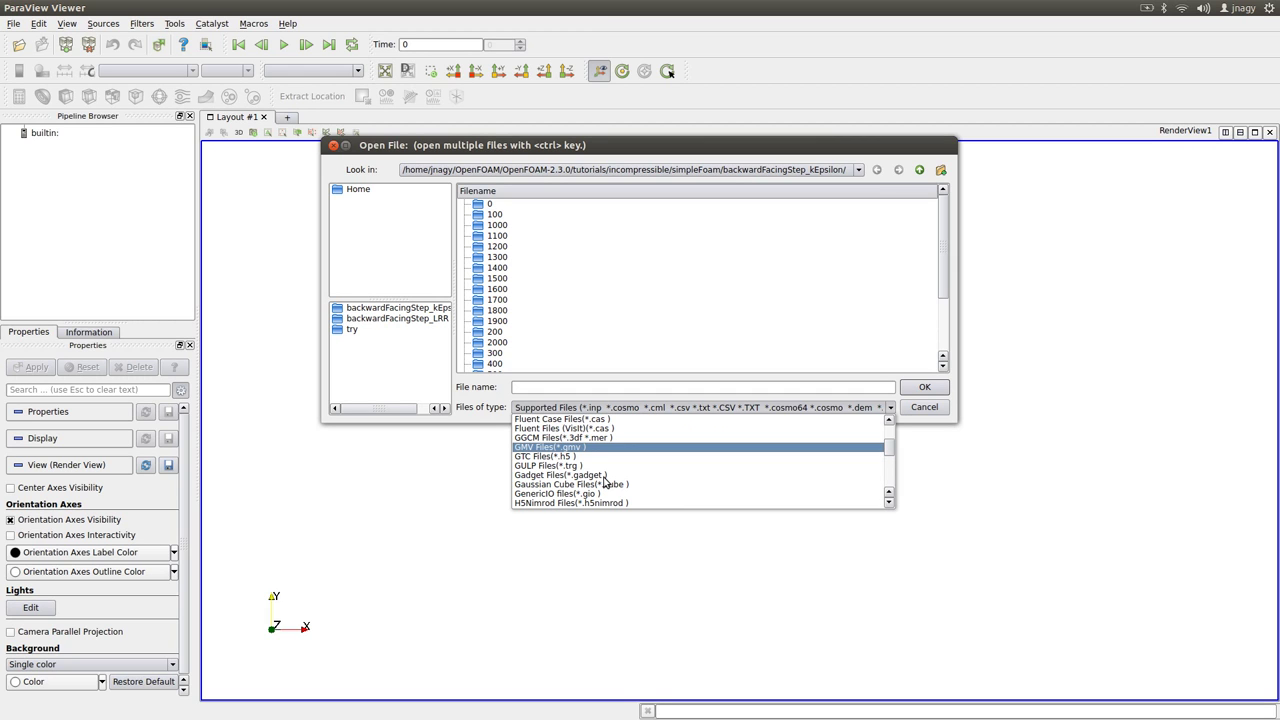
pyautogui.scroll(-2, 606, 484)
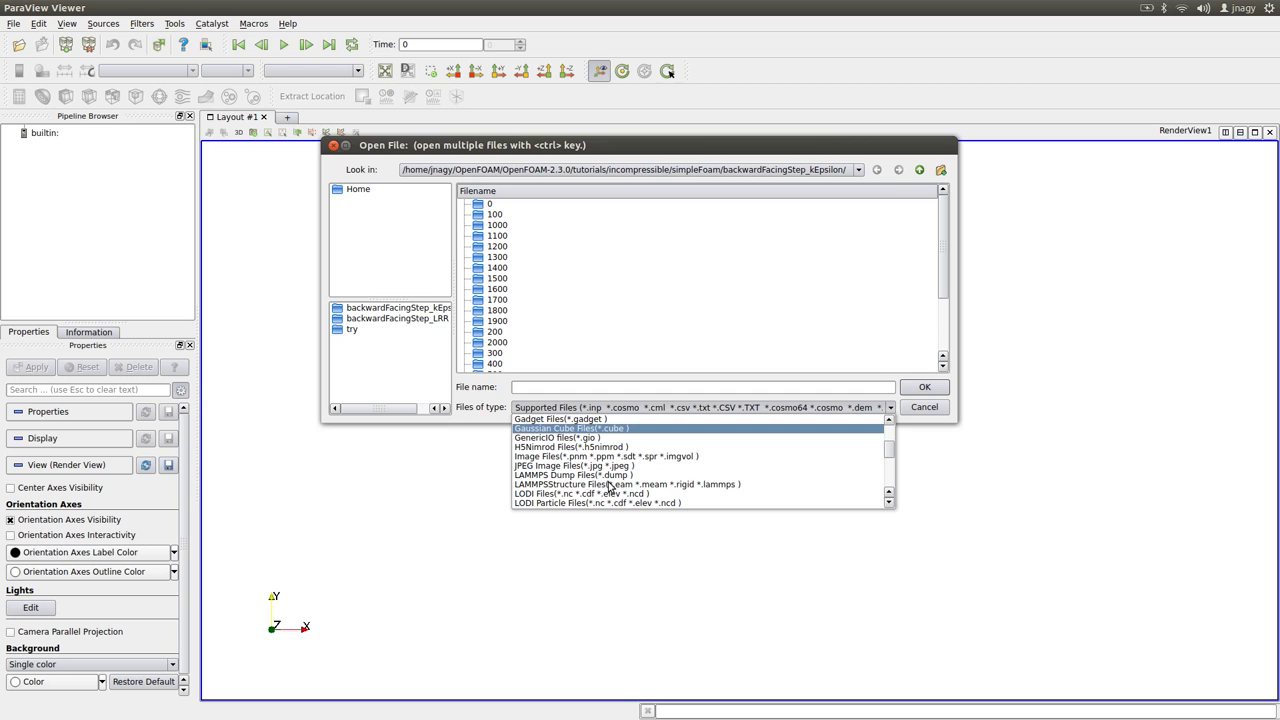
pyautogui.scroll(-3, 600, 485)
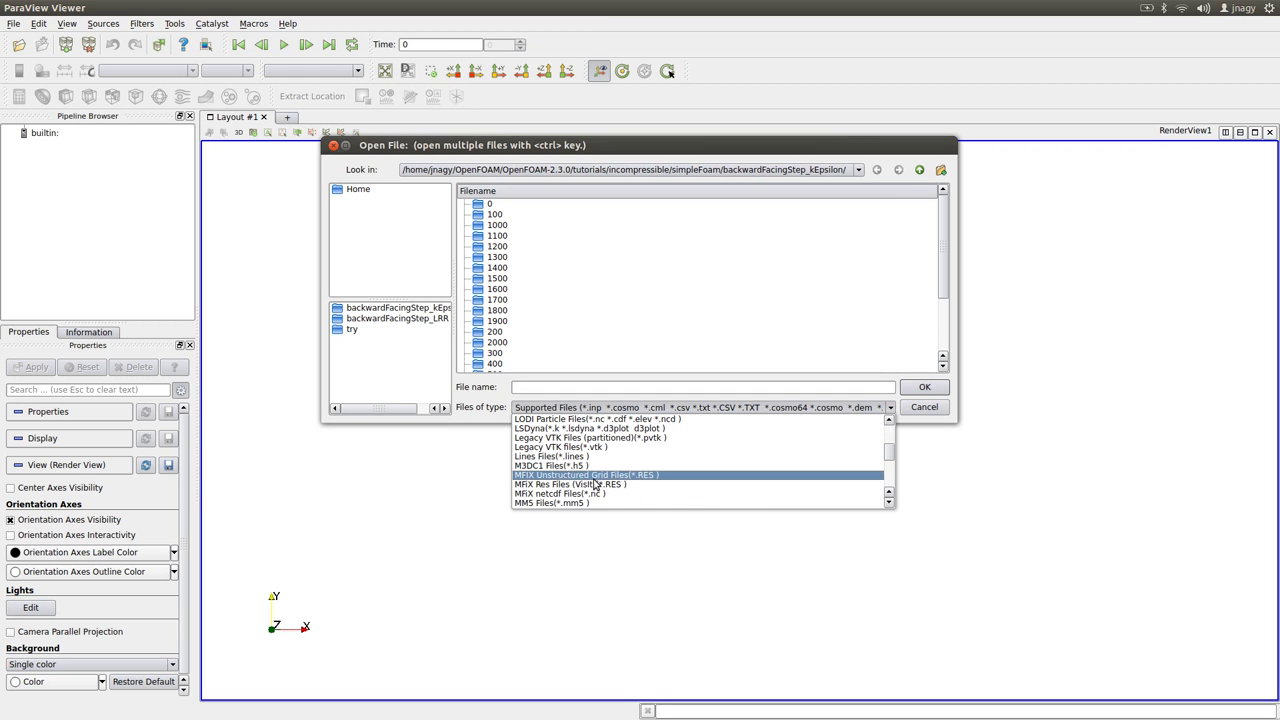
pyautogui.scroll(-3, 595, 484)
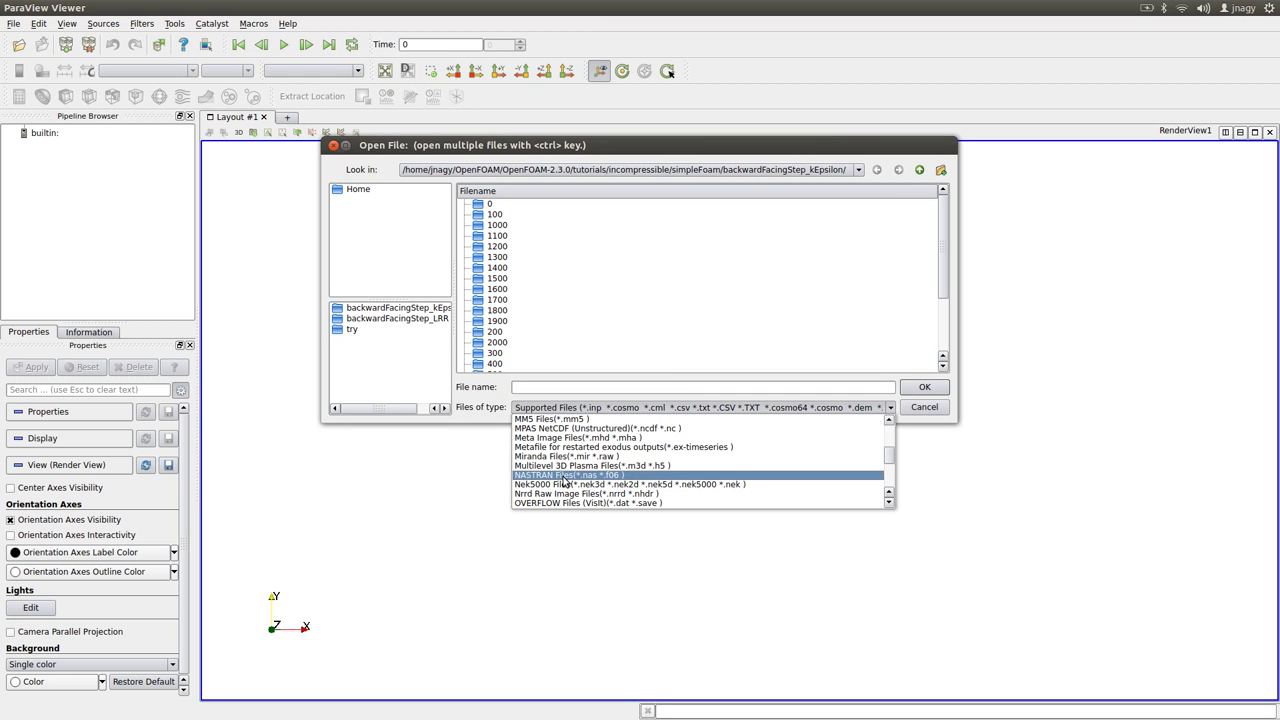
pyautogui.scroll(-3, 596, 480)
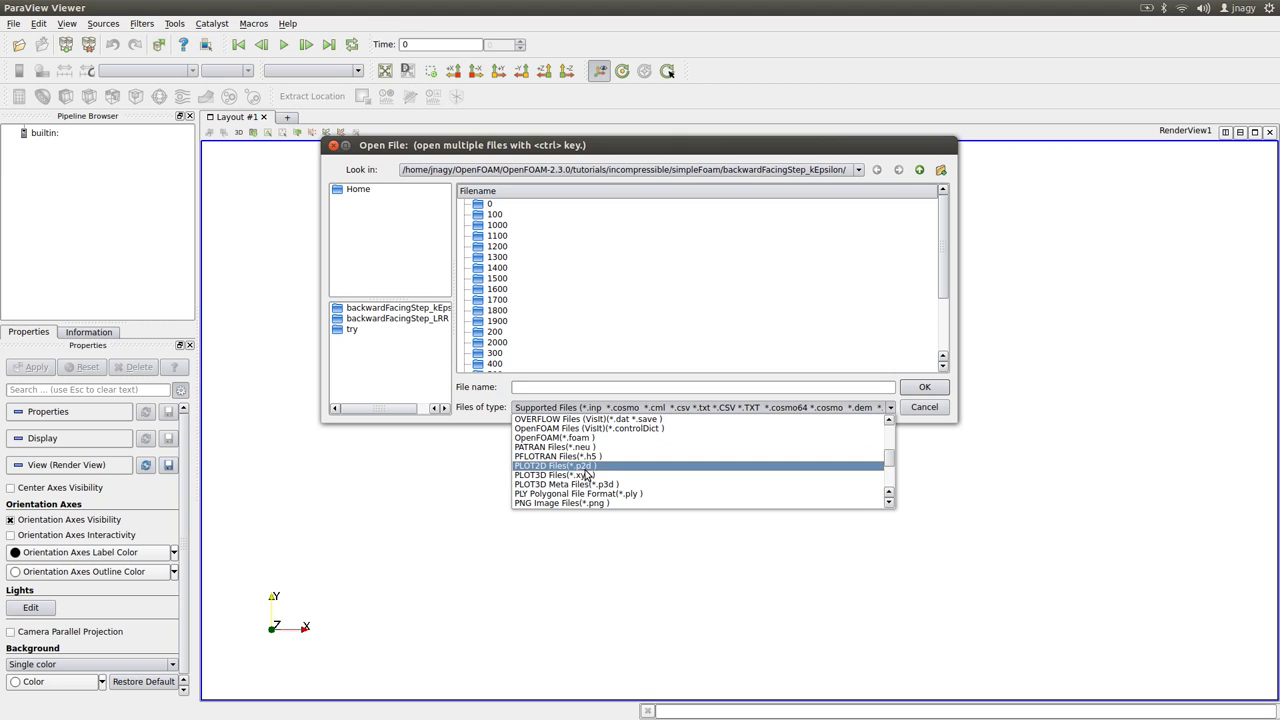
pyautogui.scroll(-2, 624, 468)
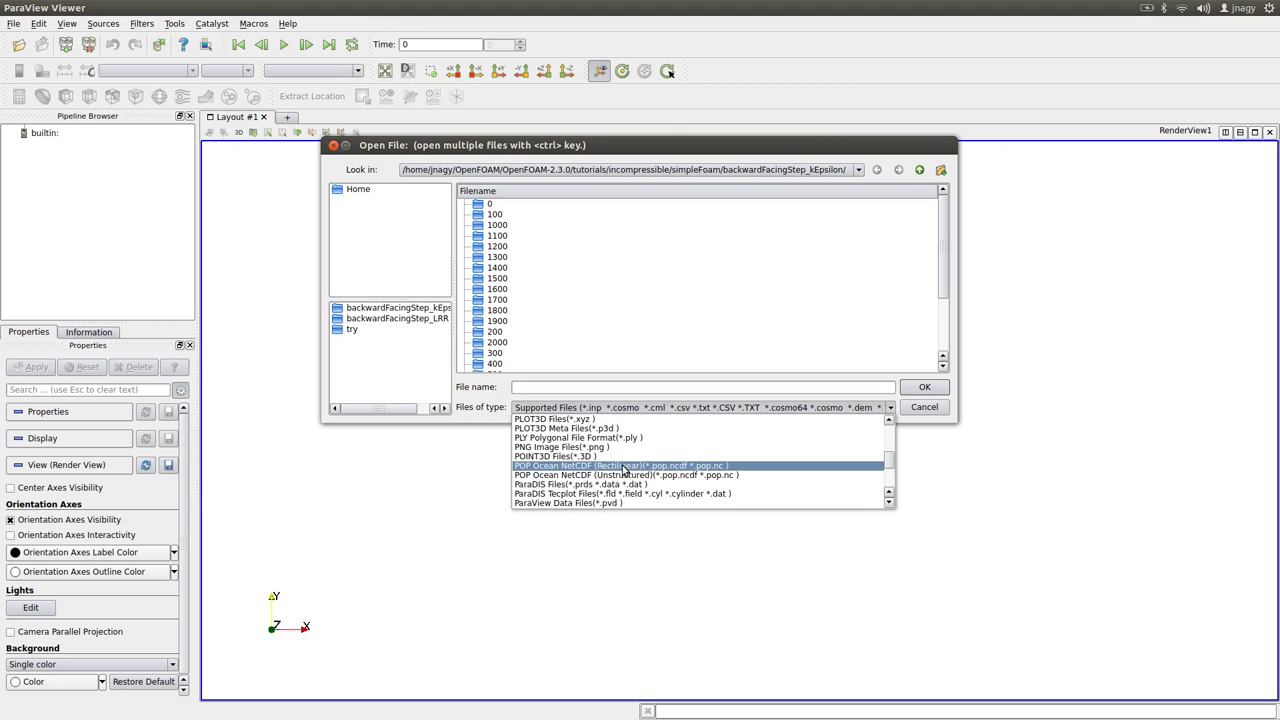
pyautogui.scroll(1, 612, 477)
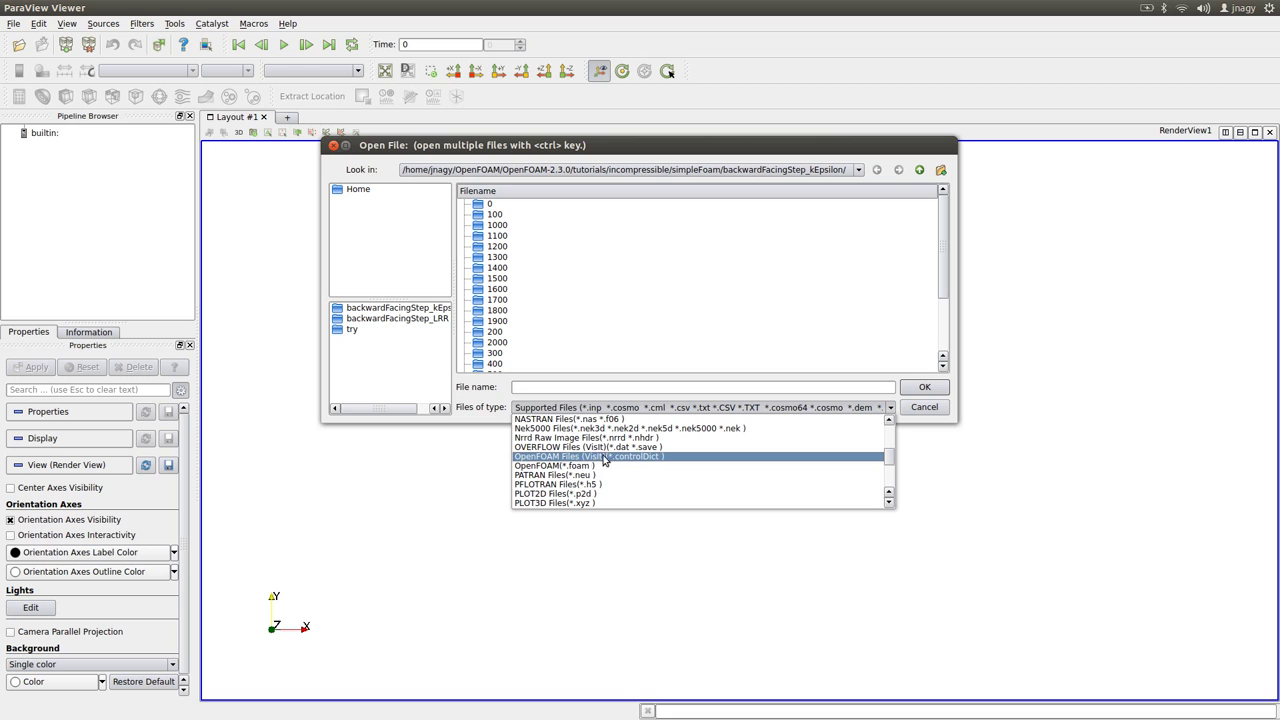
pyautogui.scroll(-3, 618, 458)
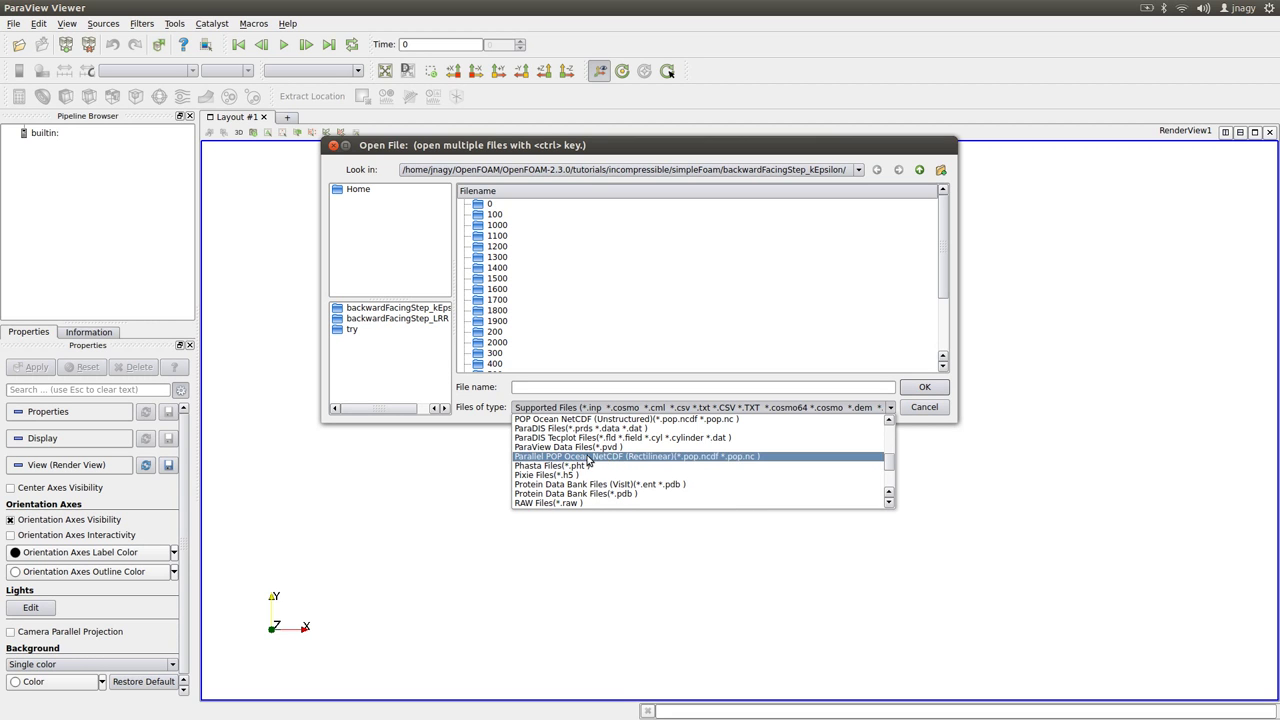
pyautogui.scroll(-1, 616, 468)
pyautogui.scroll(-2, 616, 468)
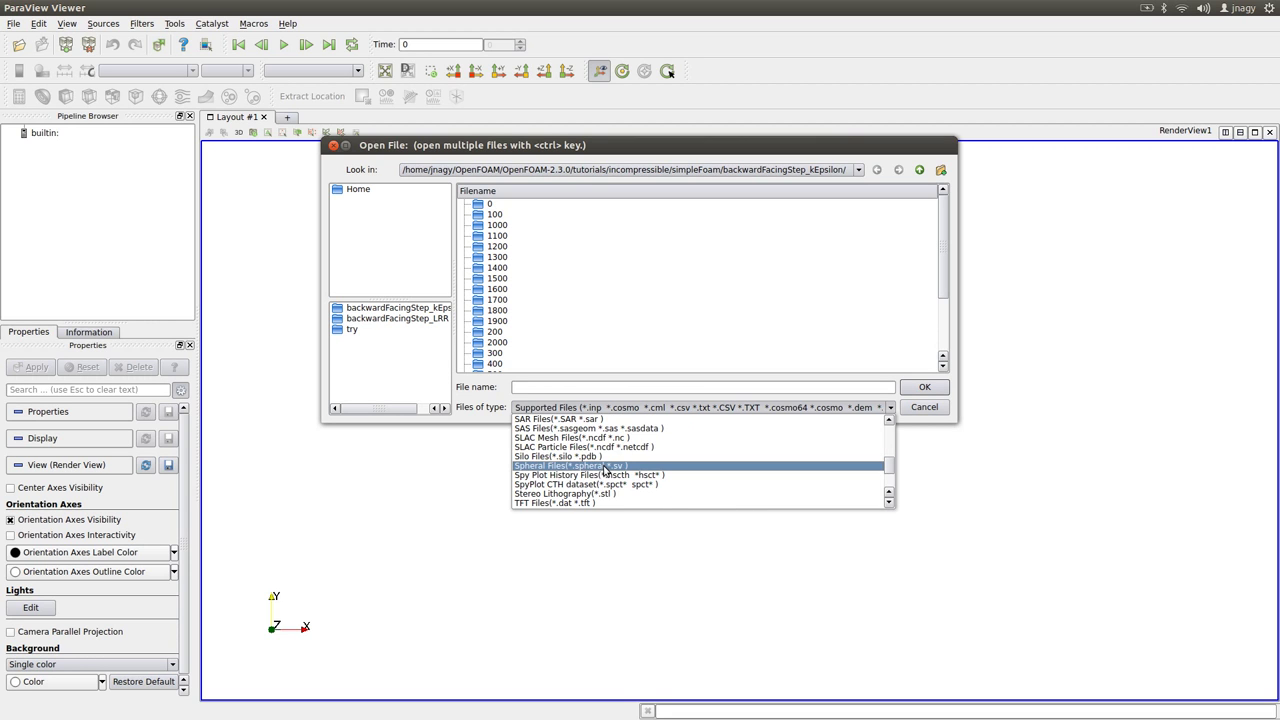
pyautogui.scroll(-2, 612, 470)
pyautogui.scroll(-6, 632, 476)
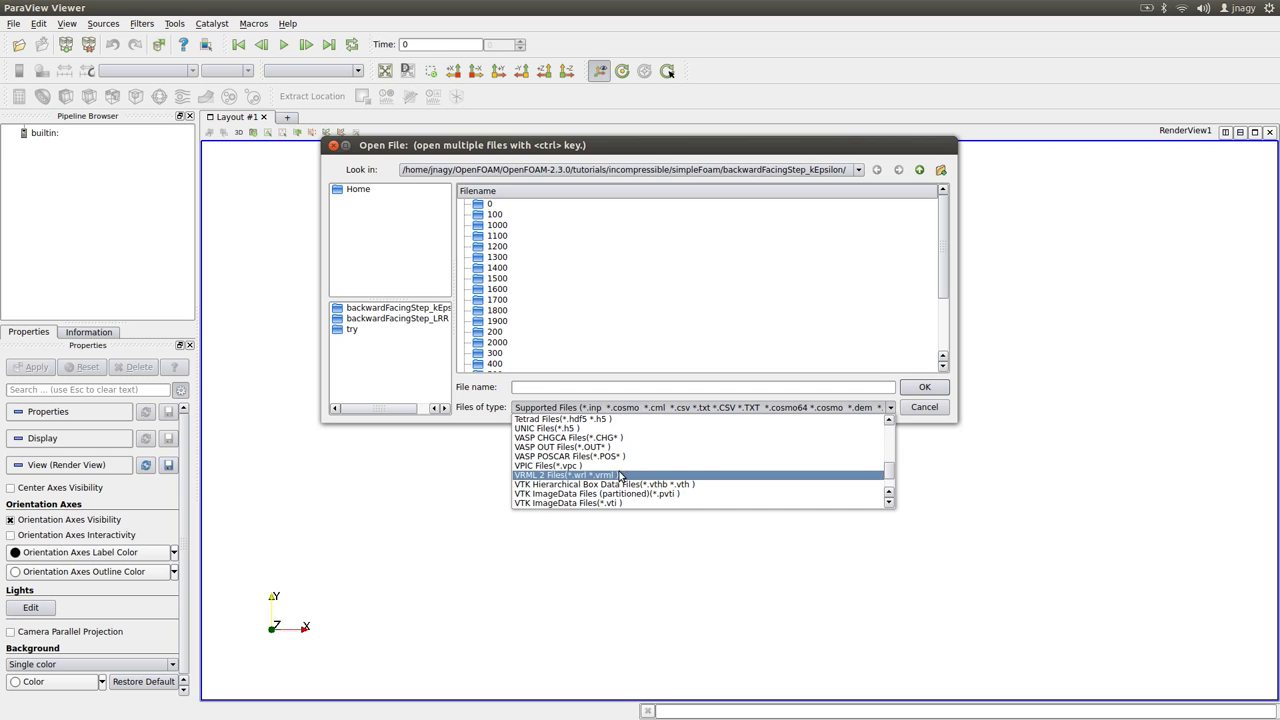
pyautogui.scroll(-6, 620, 480)
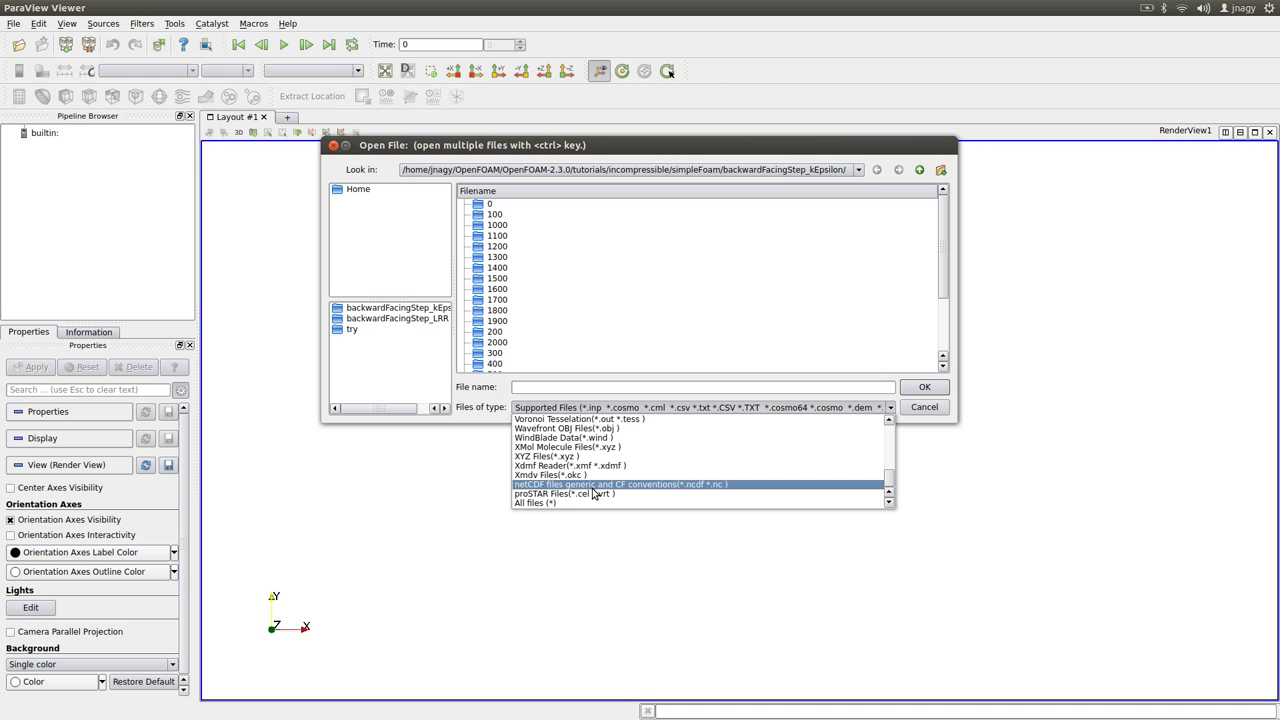
pyautogui.click(852, 388)
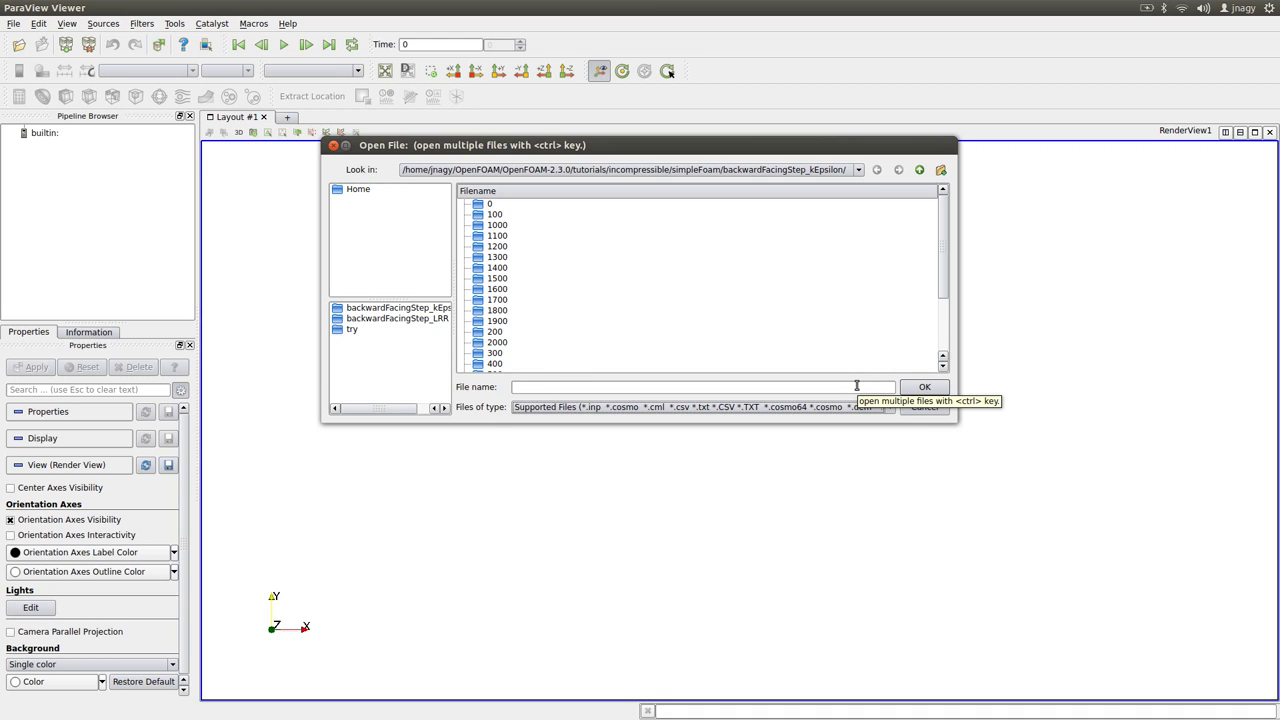
pyautogui.click(926, 408)
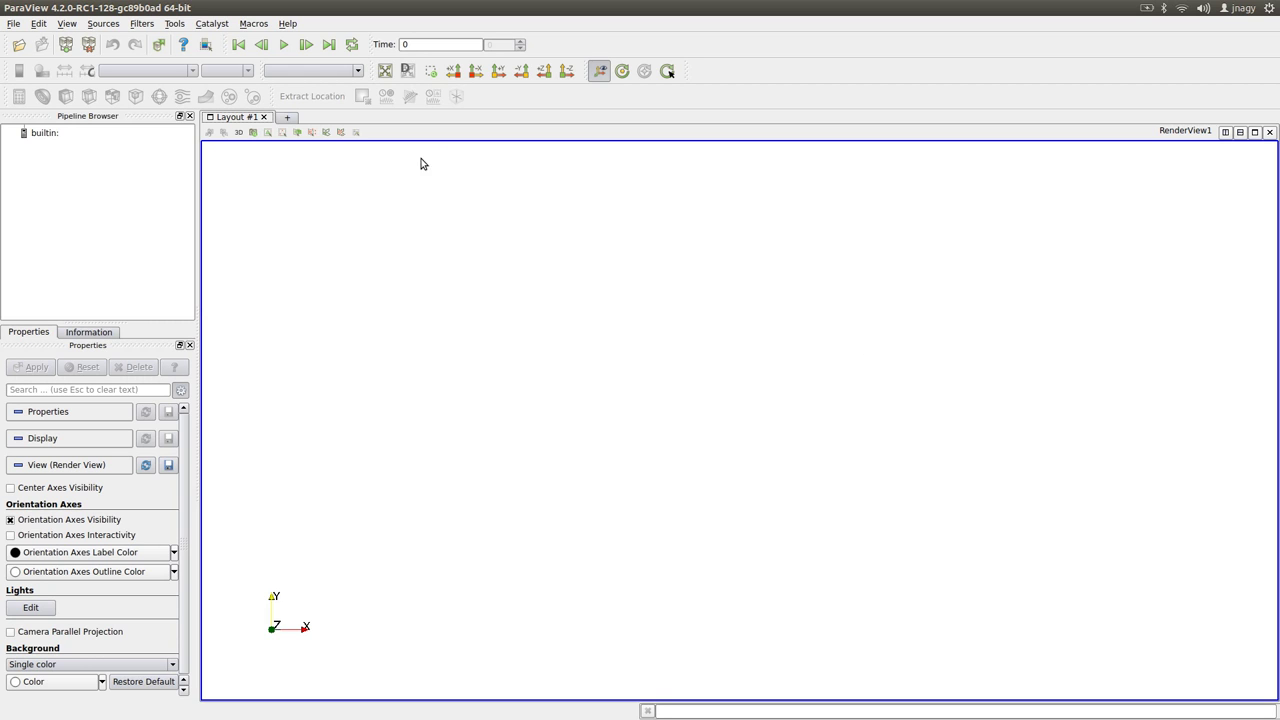
# - In the terminal, list the case folder with ls and highlight foam.foam in the output
pyautogui.hotkey('alt', 'Tab')
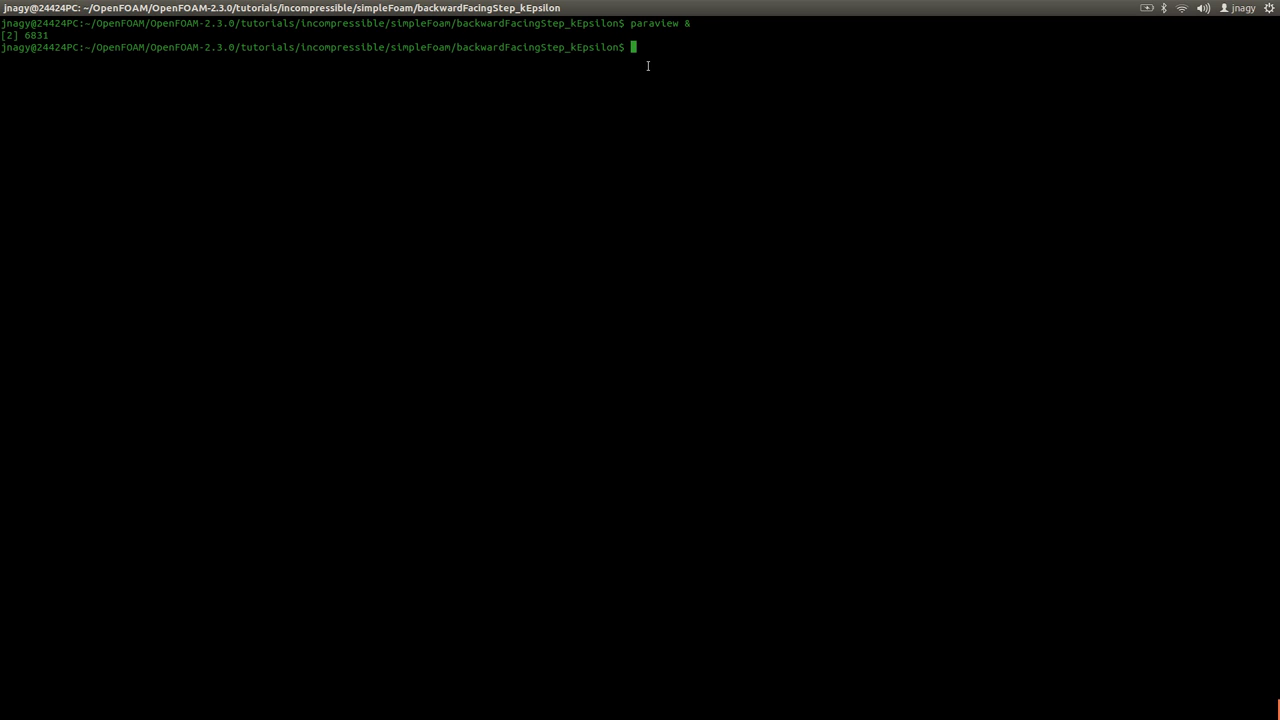
pyautogui.write('ls')
pyautogui.press('Return')
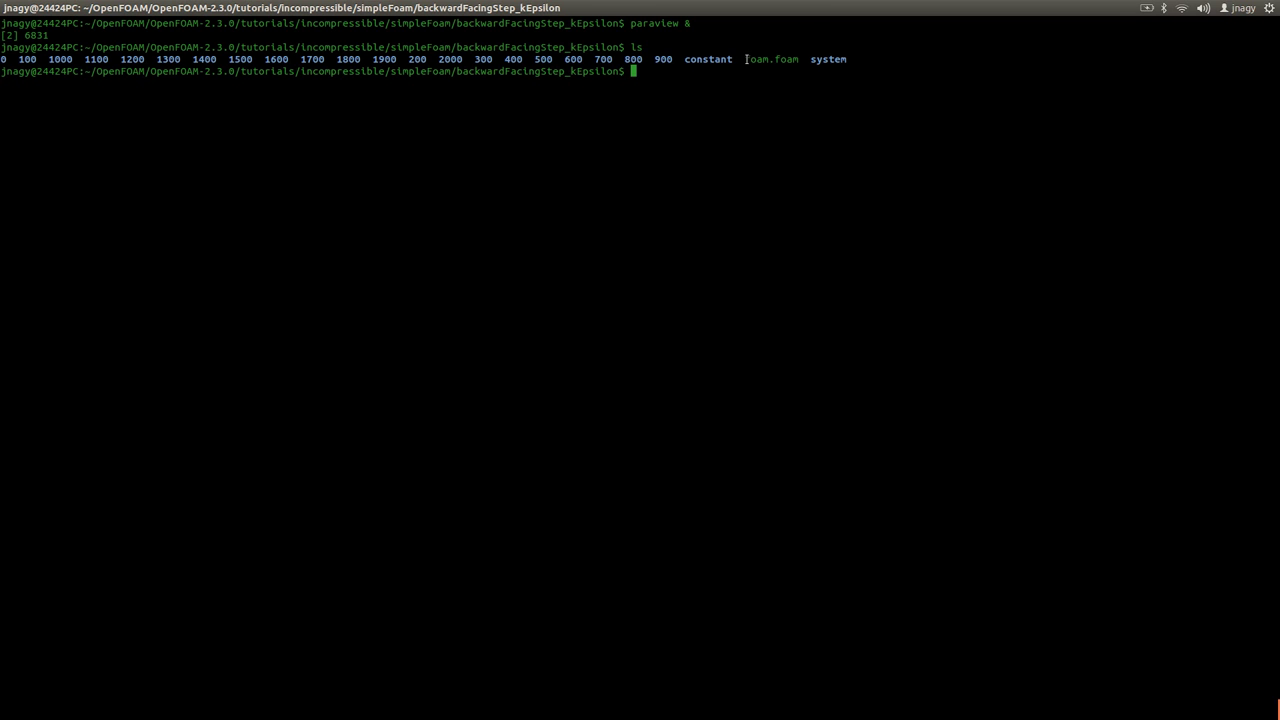
pyautogui.moveTo(745, 59); pyautogui.dragTo(800, 57)
pyautogui.click(767, 60)
pyautogui.moveTo(767, 60); pyautogui.dragTo(800, 59)
# - Open foam.foam from the case folder and apply it to load the mesh
pyautogui.click(19, 44)
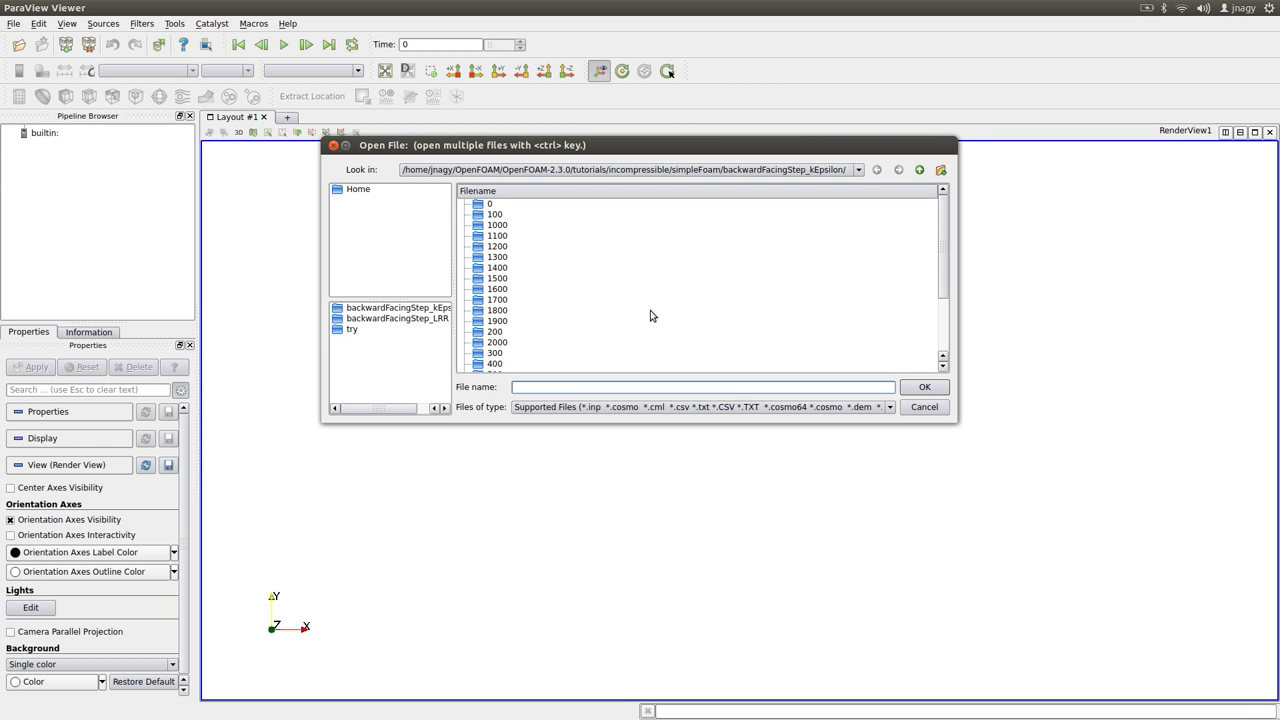
pyautogui.scroll(-3, 646, 313)
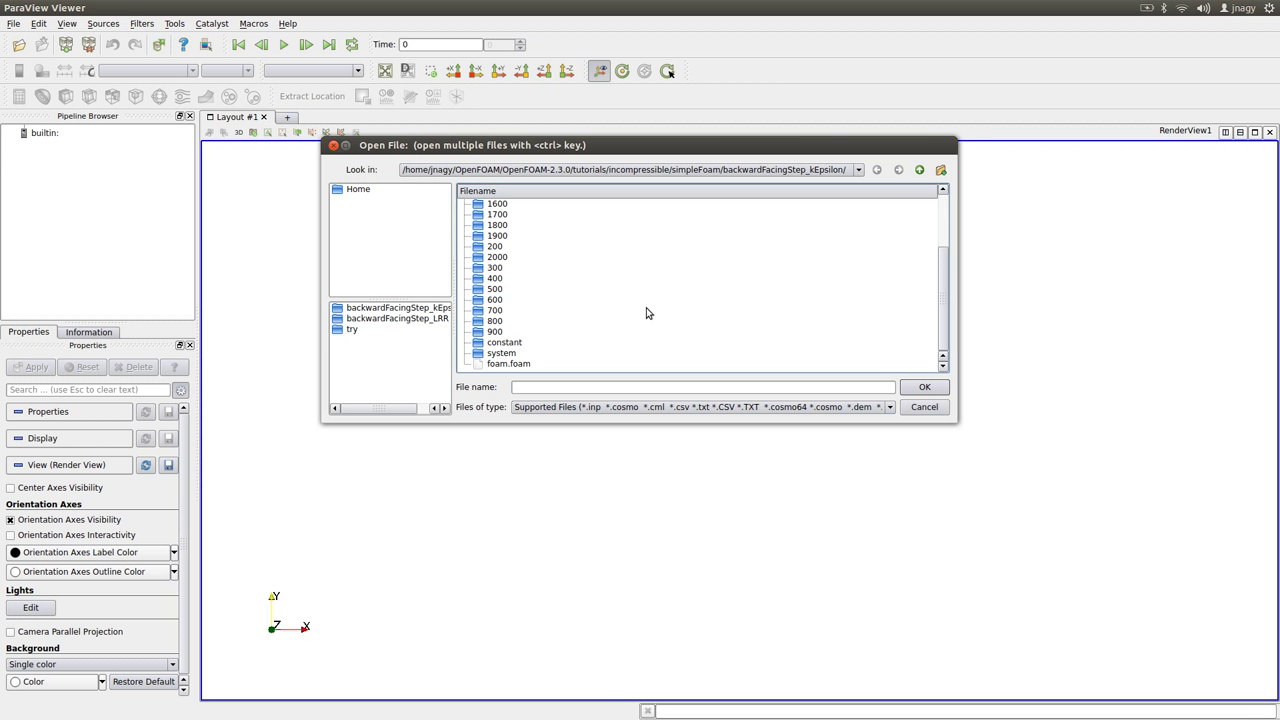
pyautogui.doubleClick(512, 365)
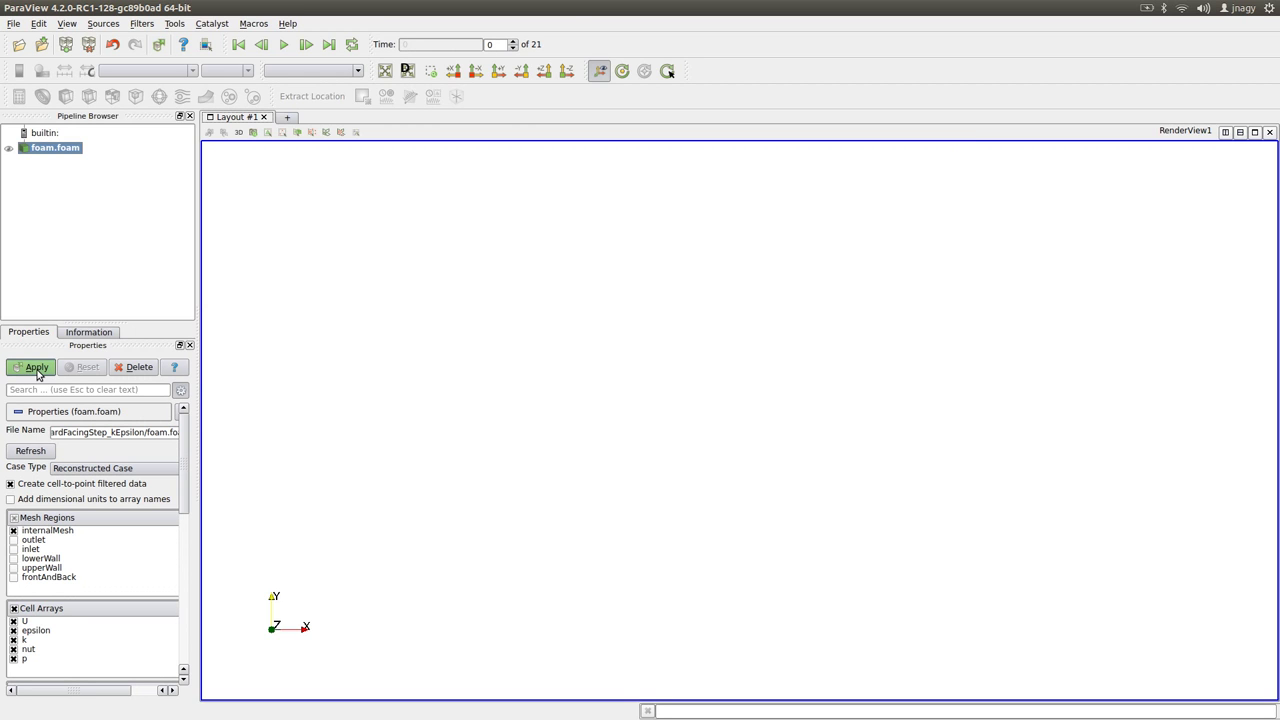
pyautogui.click(37, 374)
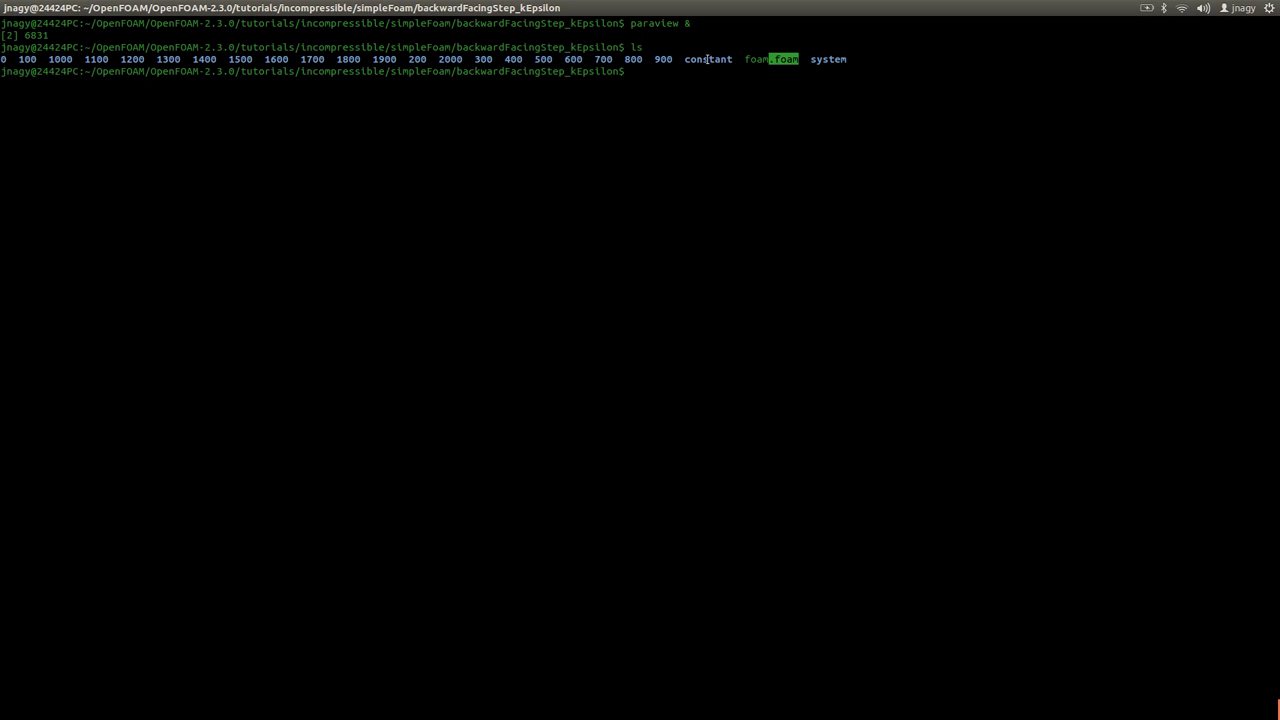
pyautogui.doubleClick(707, 59)
pyautogui.click(601, 58)
pyautogui.hotkey('alt', 'Tab')
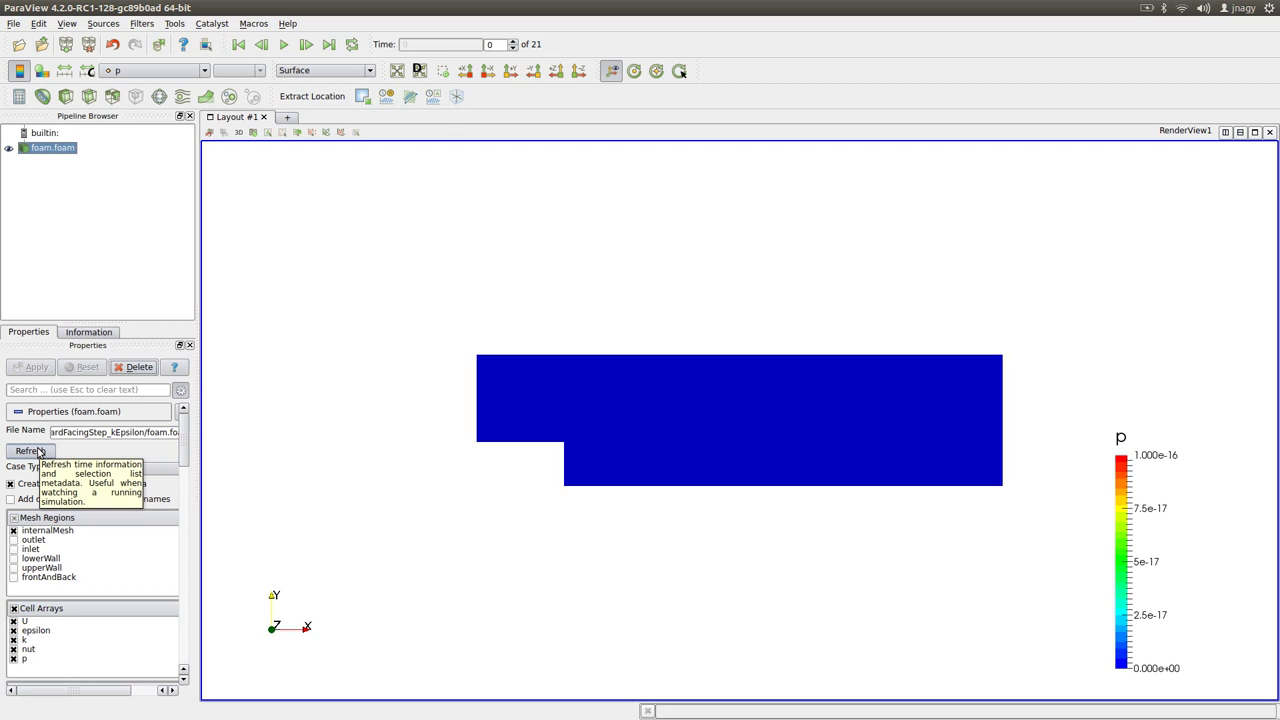
# - Delete foam.foam, load it again coloured by p, and refresh it from disk
pyautogui.click(134, 367)
pyautogui.click(20, 50)
pyautogui.scroll(-5, 600, 325)
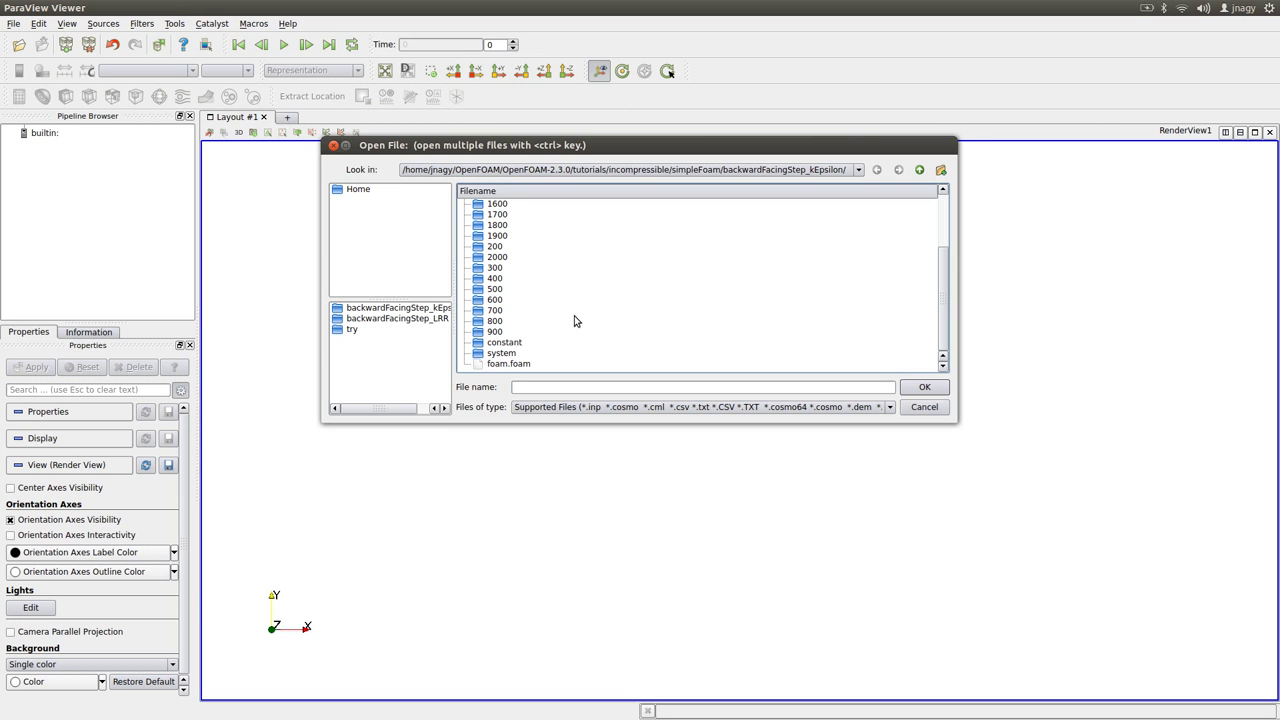
pyautogui.press('Escape')
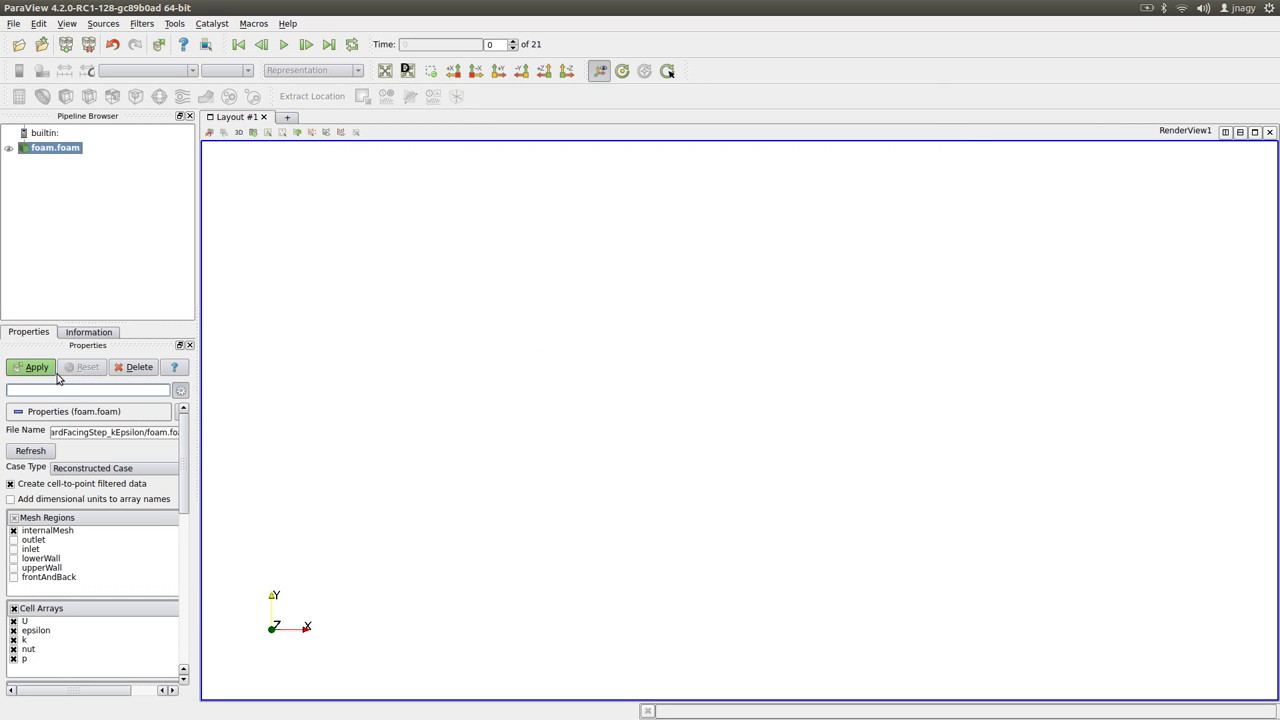
pyautogui.click(44, 376)
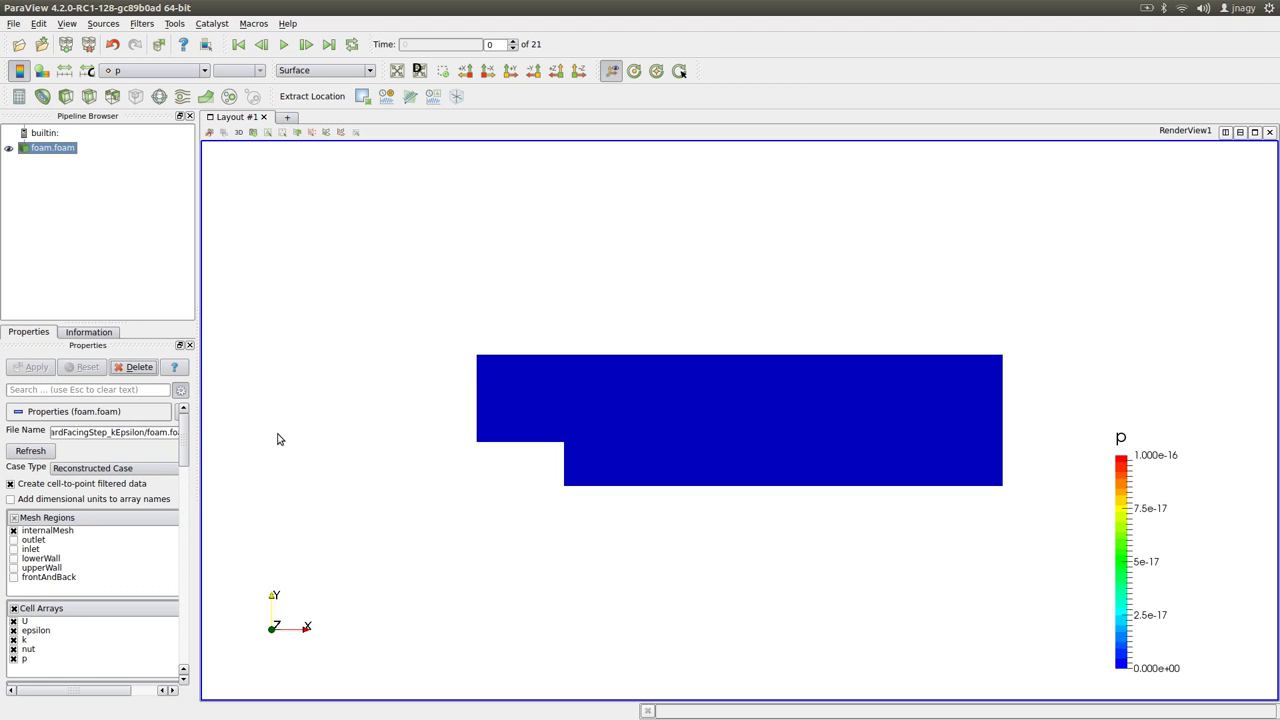
pyautogui.click(30, 451)
# - Switch from ParaView back to the terminal showing the case folder listing
pyautogui.hotkey('alt', 'Tab')
pyautogui.hotkey('alt', 'Tab')
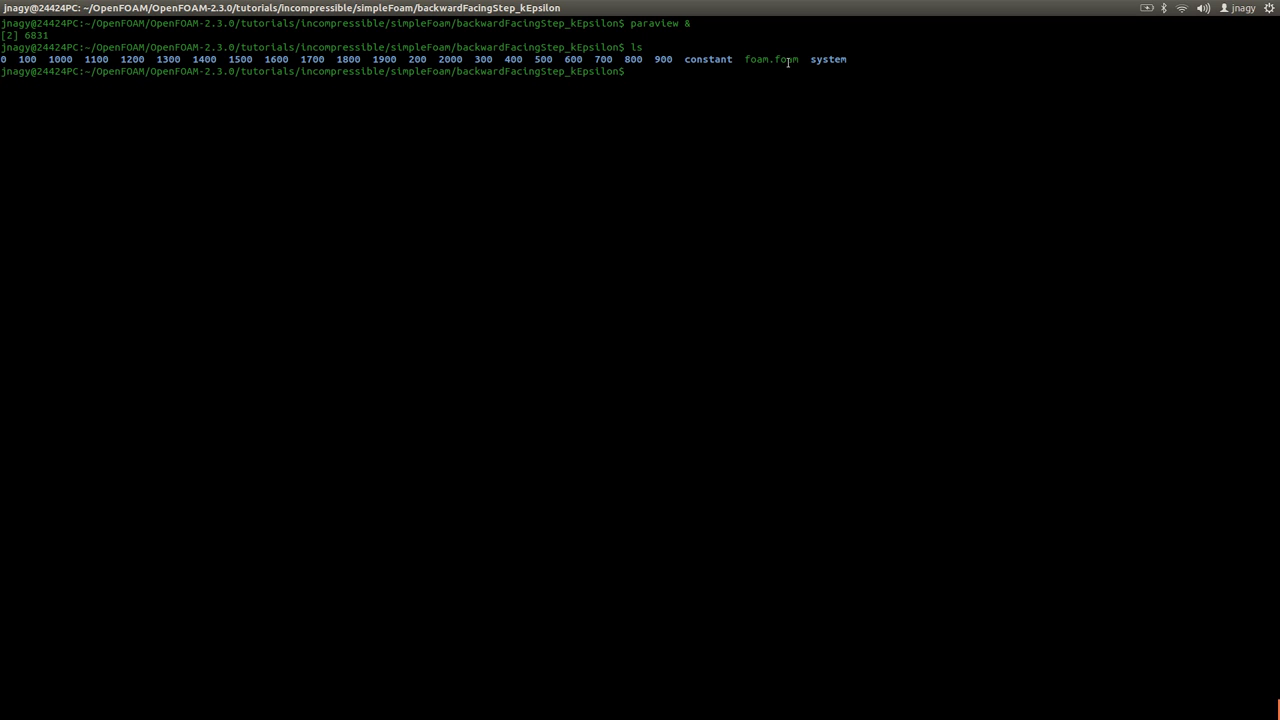
# - Delete foam.foam from the ParaView pipeline
pyautogui.write('paraview &')
pyautogui.press('Return')
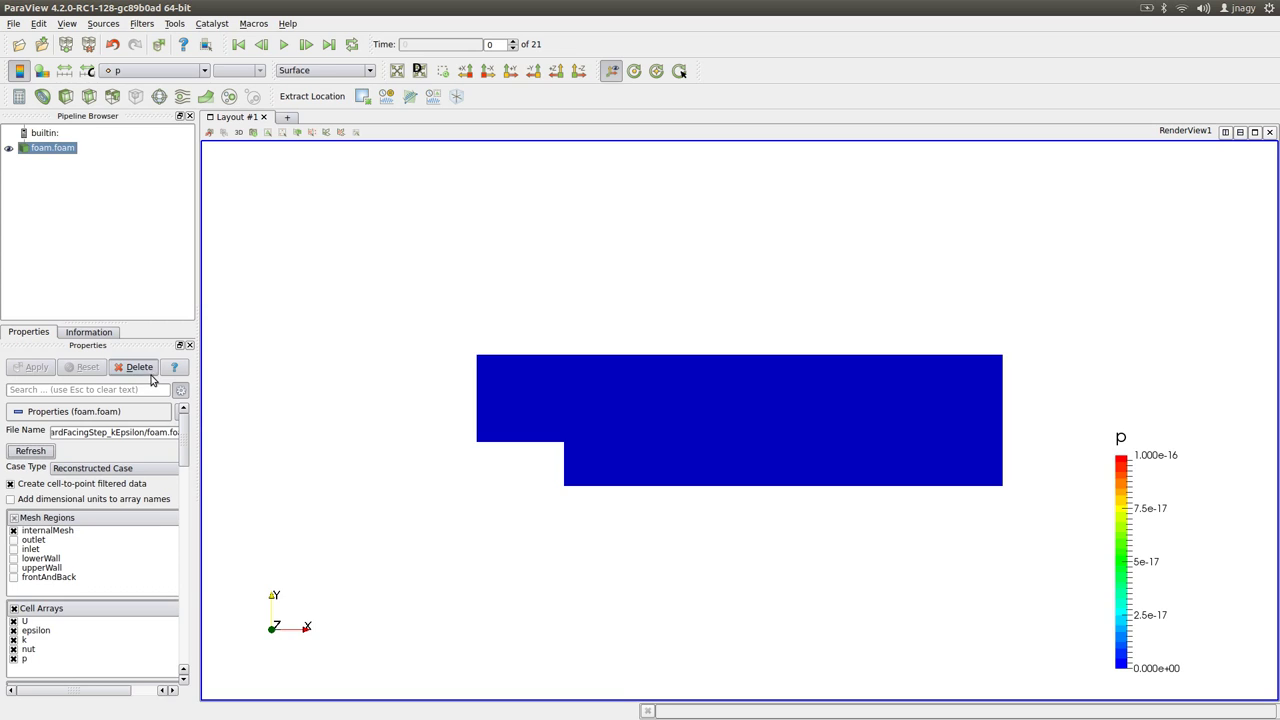
pyautogui.click(148, 369)
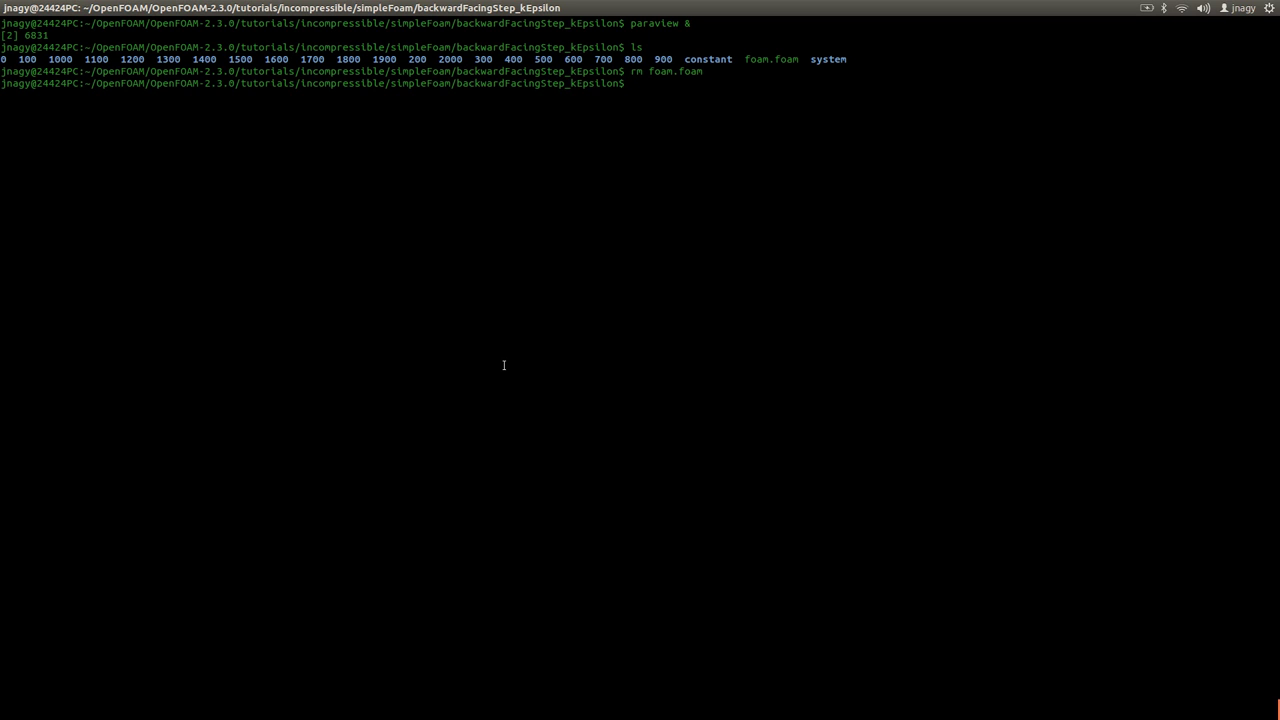
# - Create an empty youCanCallThisFileFoamDotFoamOrSomethingElse.foam with nano and list the folder
pyautogui.write('nano youCanCallThisFile')
pyautogui.write('Foam')
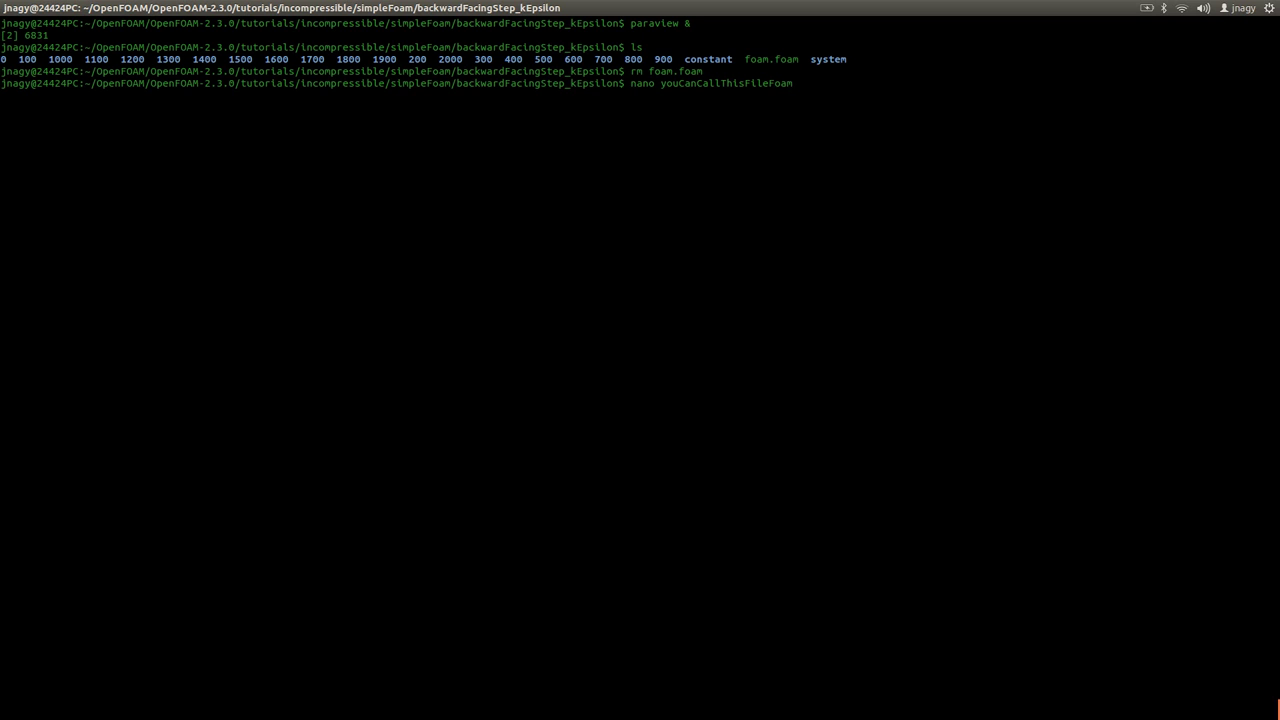
pyautogui.write('DotFoamOrSomethingEls')
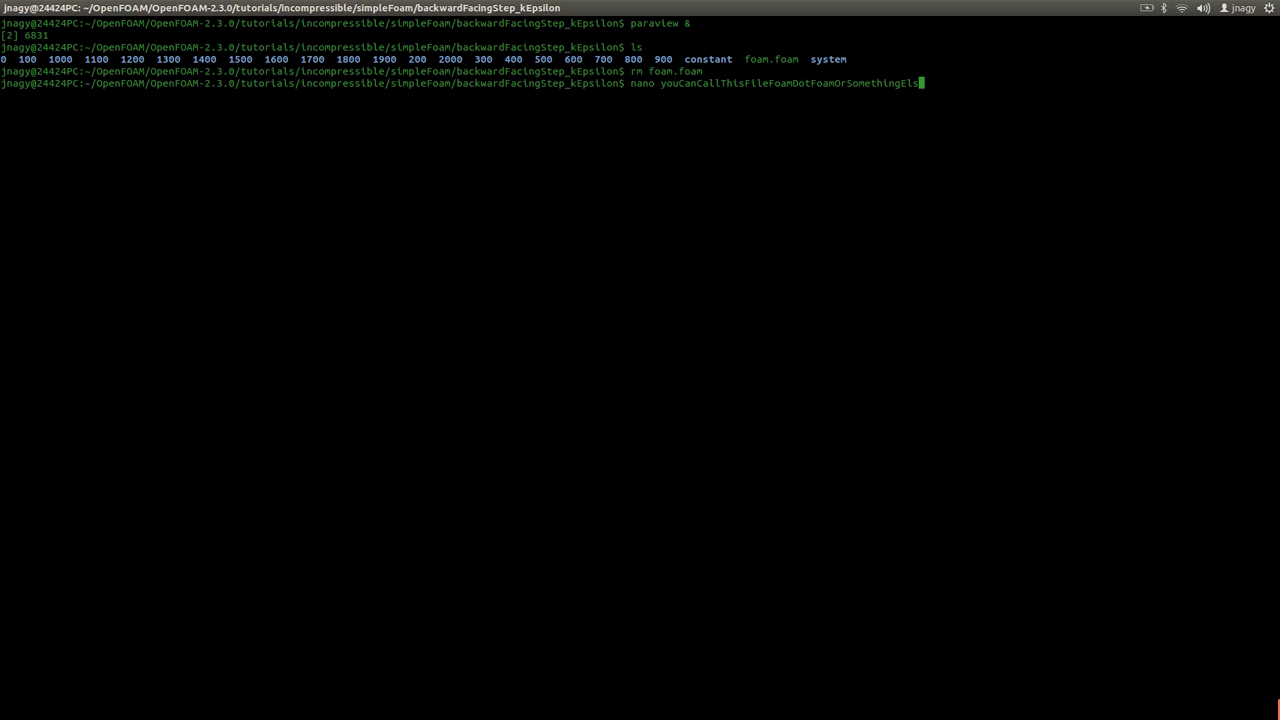
pyautogui.write('e.foam')
pyautogui.press('Return')
pyautogui.hotkey('ctrl', 'o')
pyautogui.press('Return')
pyautogui.hotkey('ctrl', 'x')
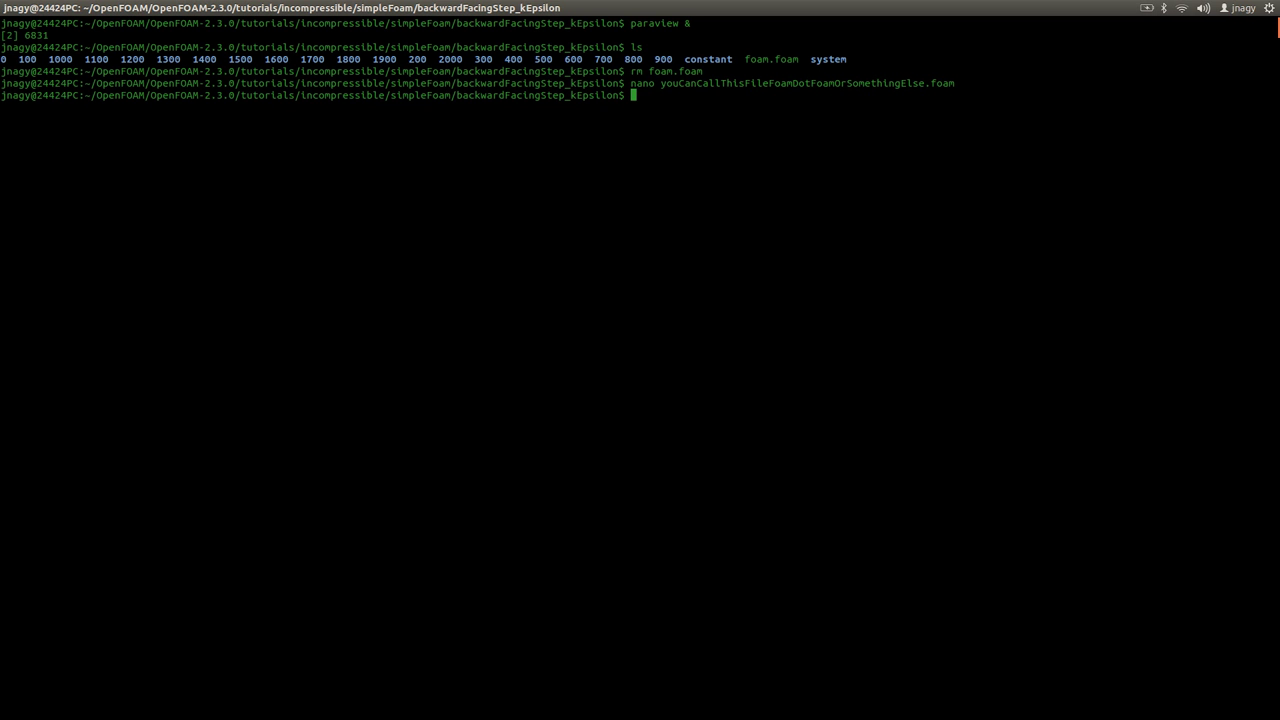
pyautogui.write('ls')
pyautogui.press('Return')
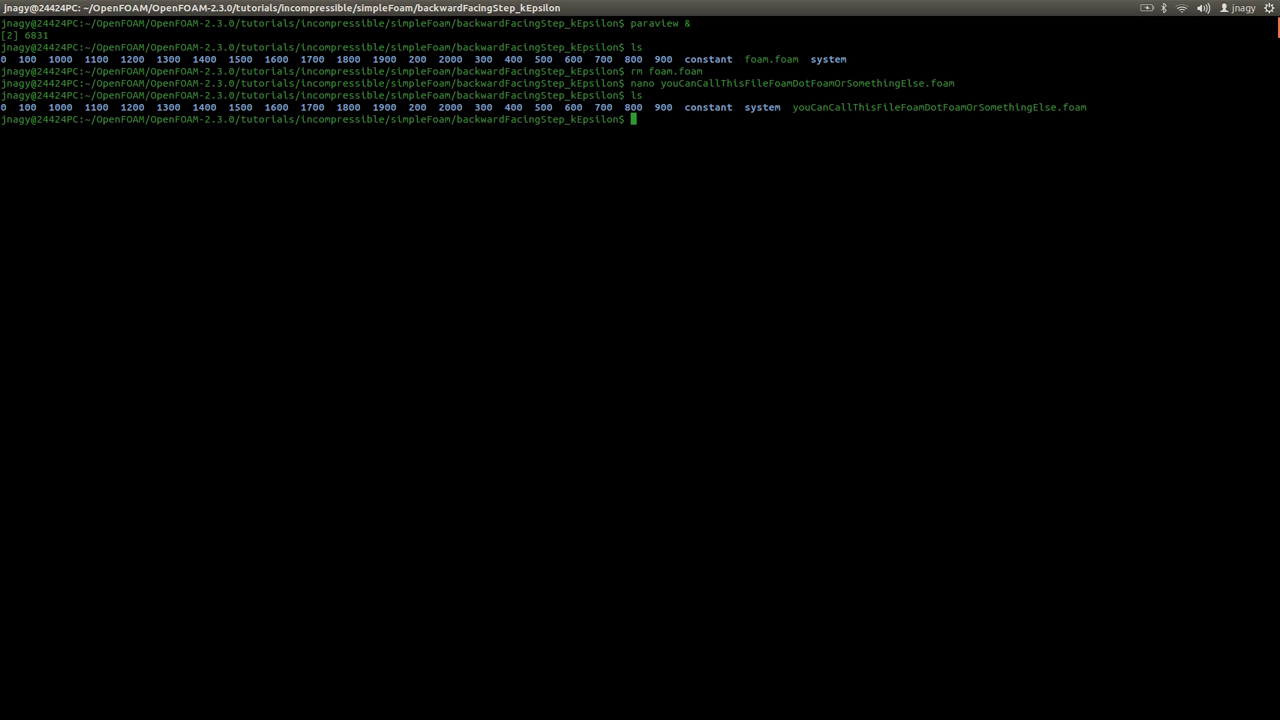
pyautogui.hotkey('alt', 'Tab')
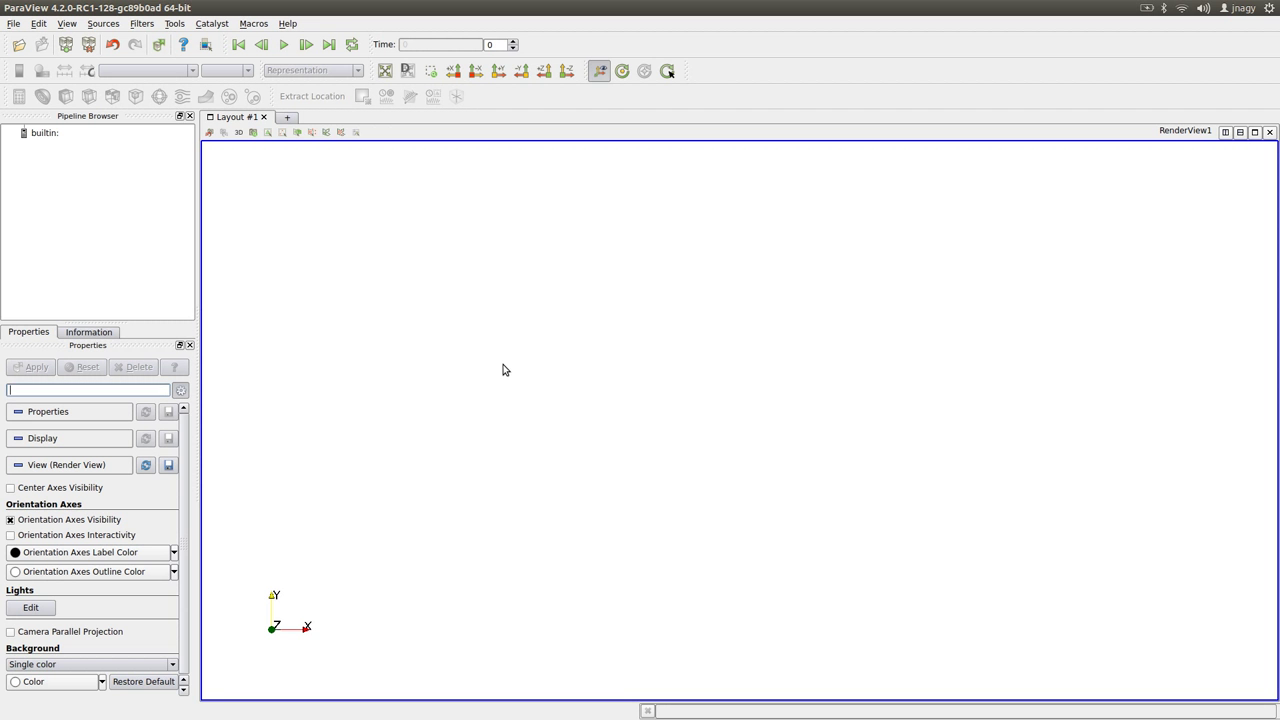
# - Open youCanCallThisFileFoamDotFoamOrSomethingElse.foam and apply it to show the mesh coloured by p
pyautogui.click(18, 45)
pyautogui.scroll(-3, 600, 330)
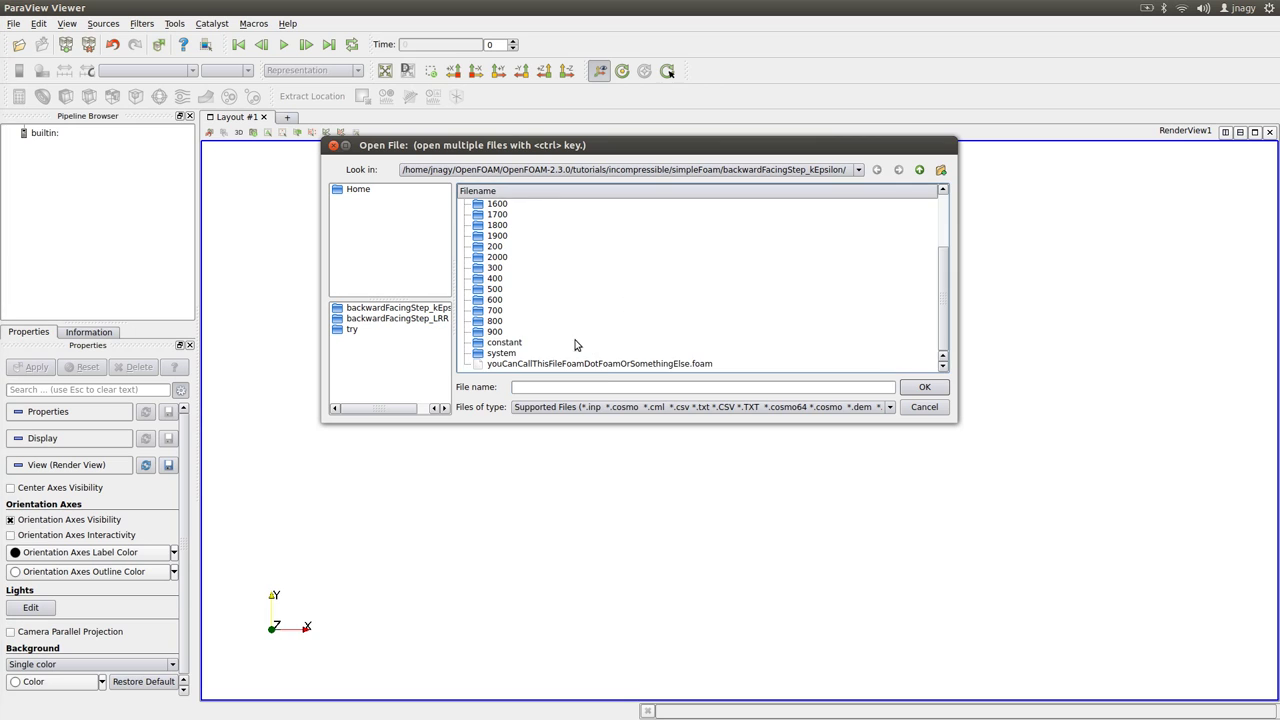
pyautogui.click(666, 364)
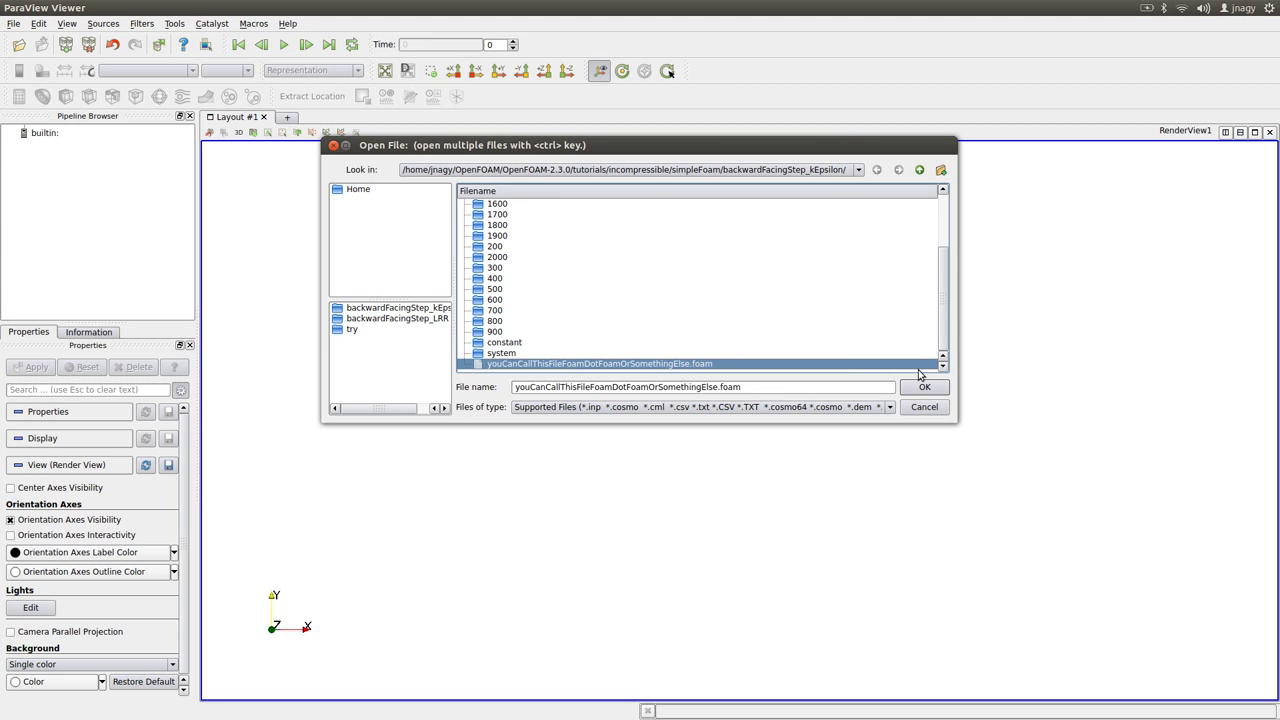
pyautogui.click(922, 386)
pyautogui.click(36, 368)
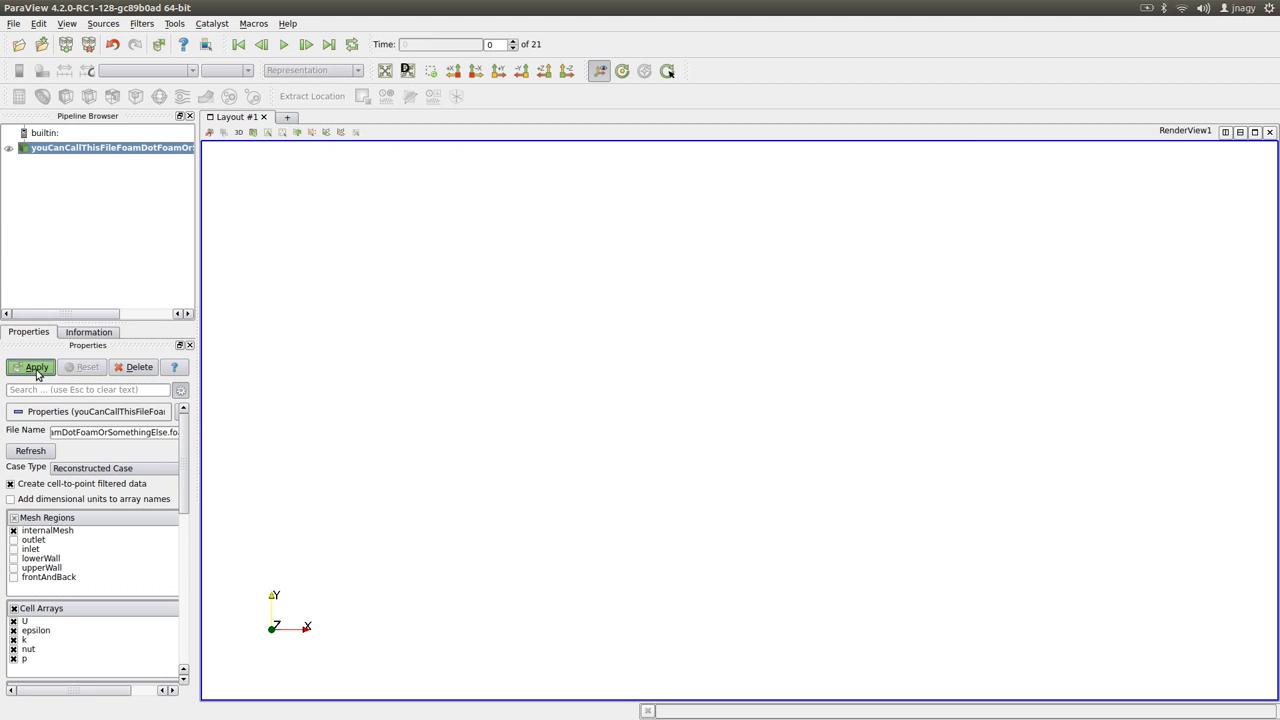
pyautogui.hotkey('alt', 'Tab')
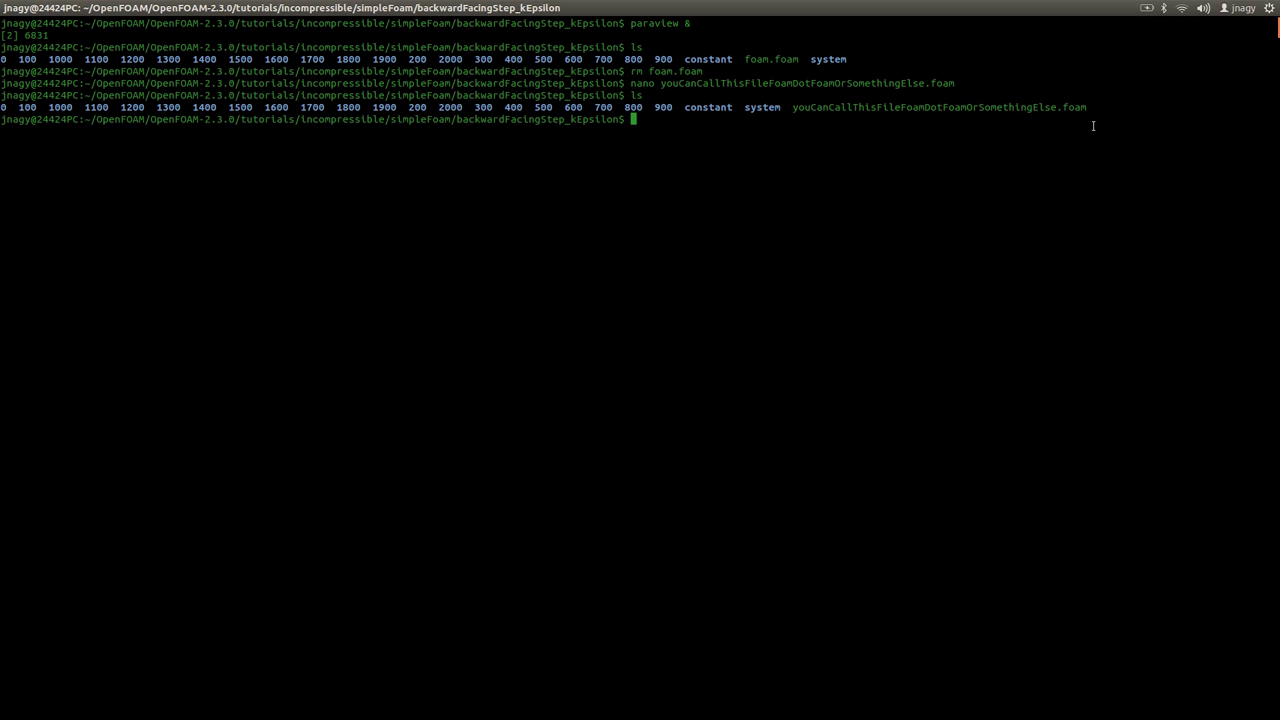
pyautogui.hotkey('alt', 'Tab')
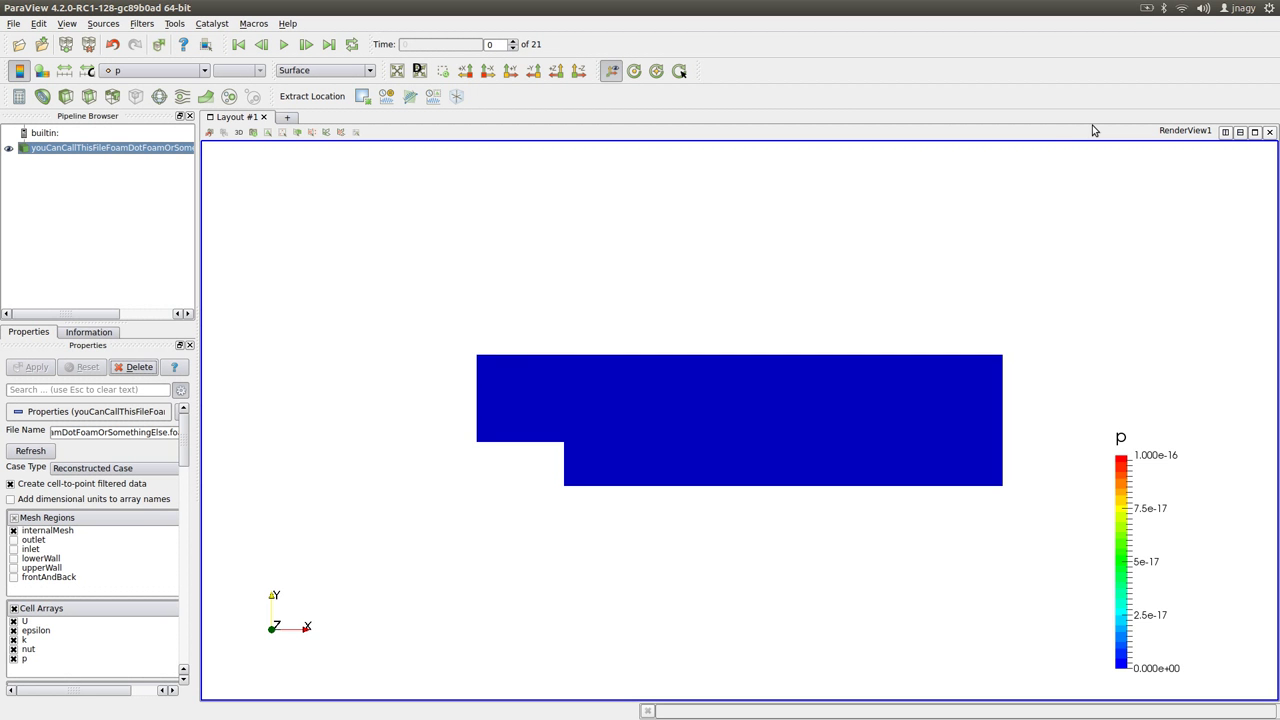
# - Colour the mesh by cell U and advance to the next time step
pyautogui.click(136, 72)
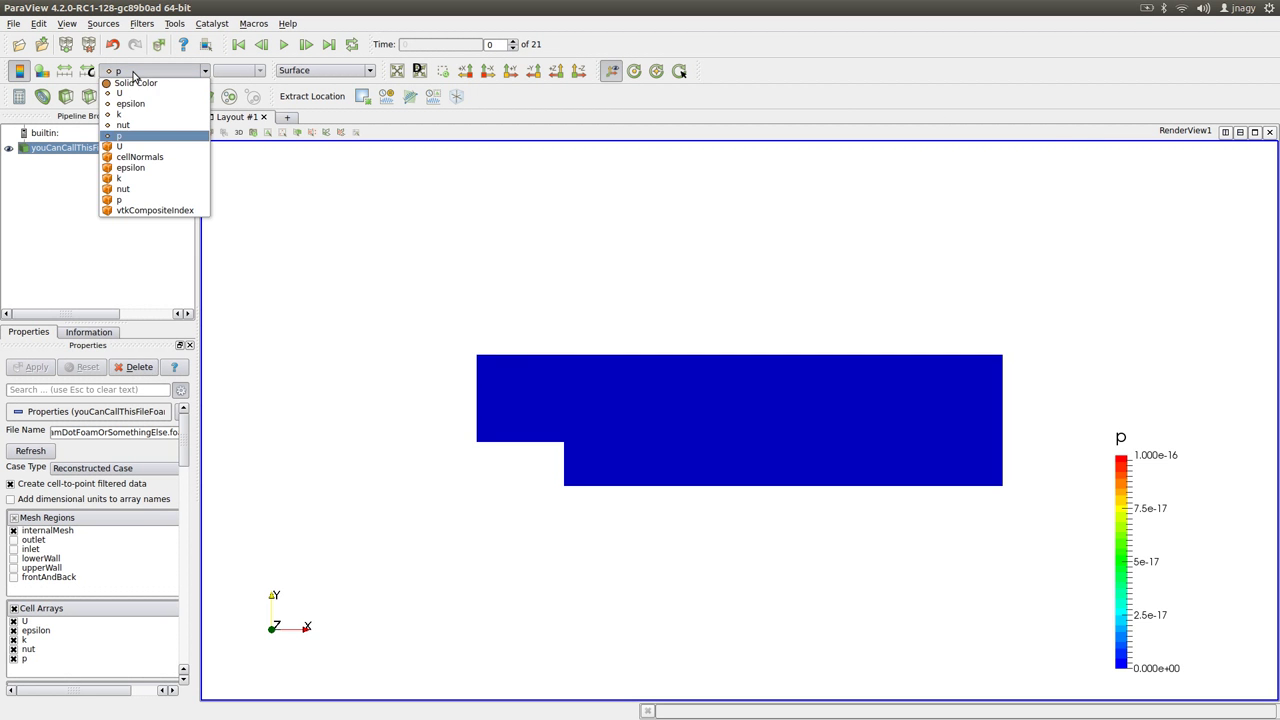
pyautogui.click(130, 148)
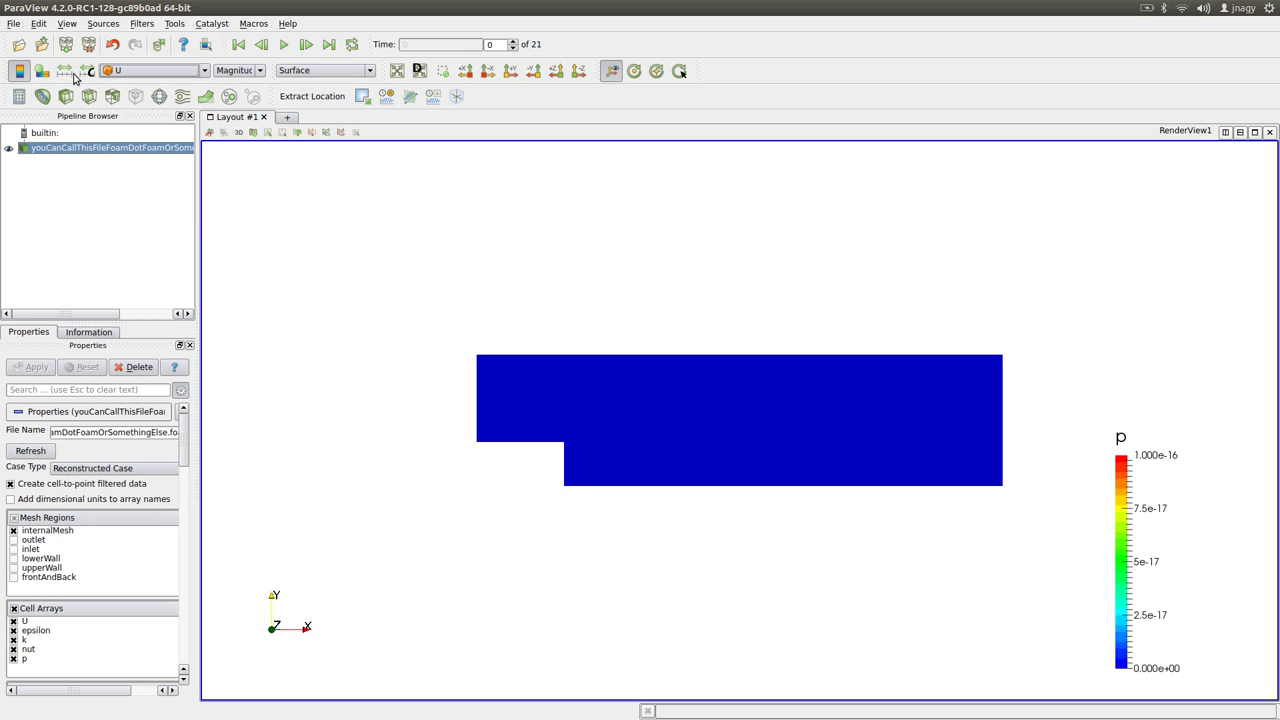
pyautogui.click(307, 45)
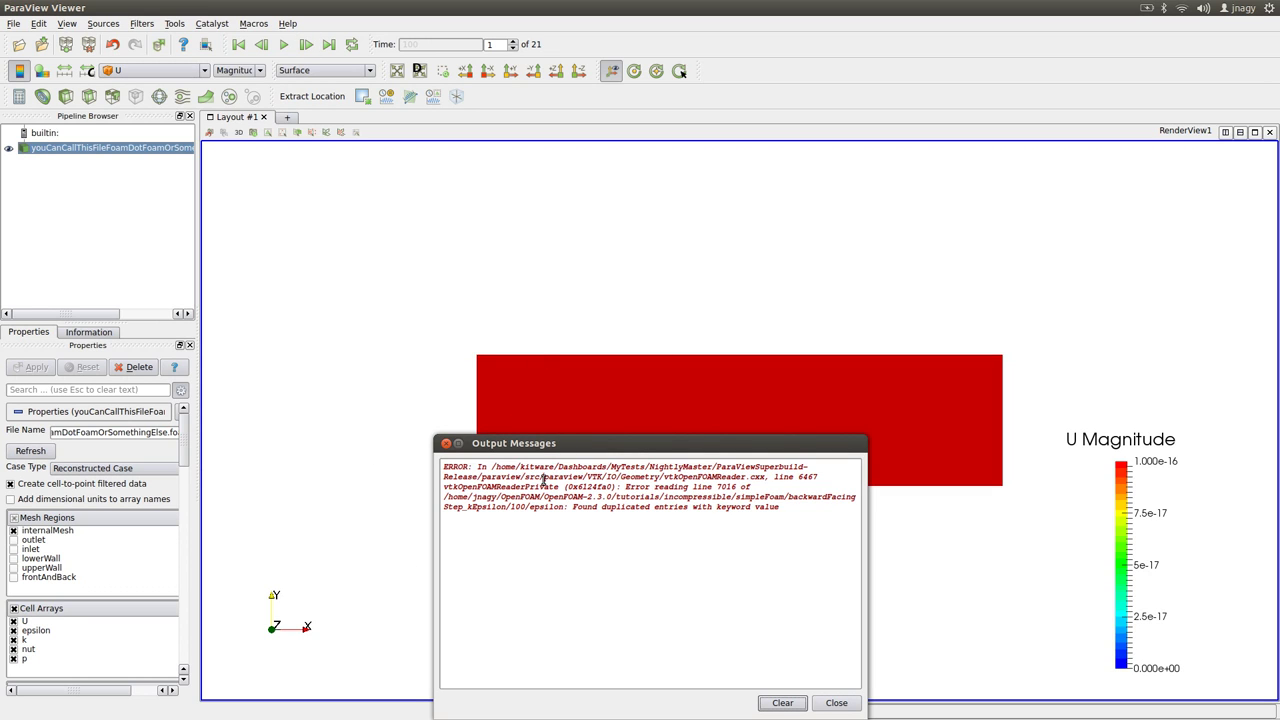
pyautogui.click(151, 70)
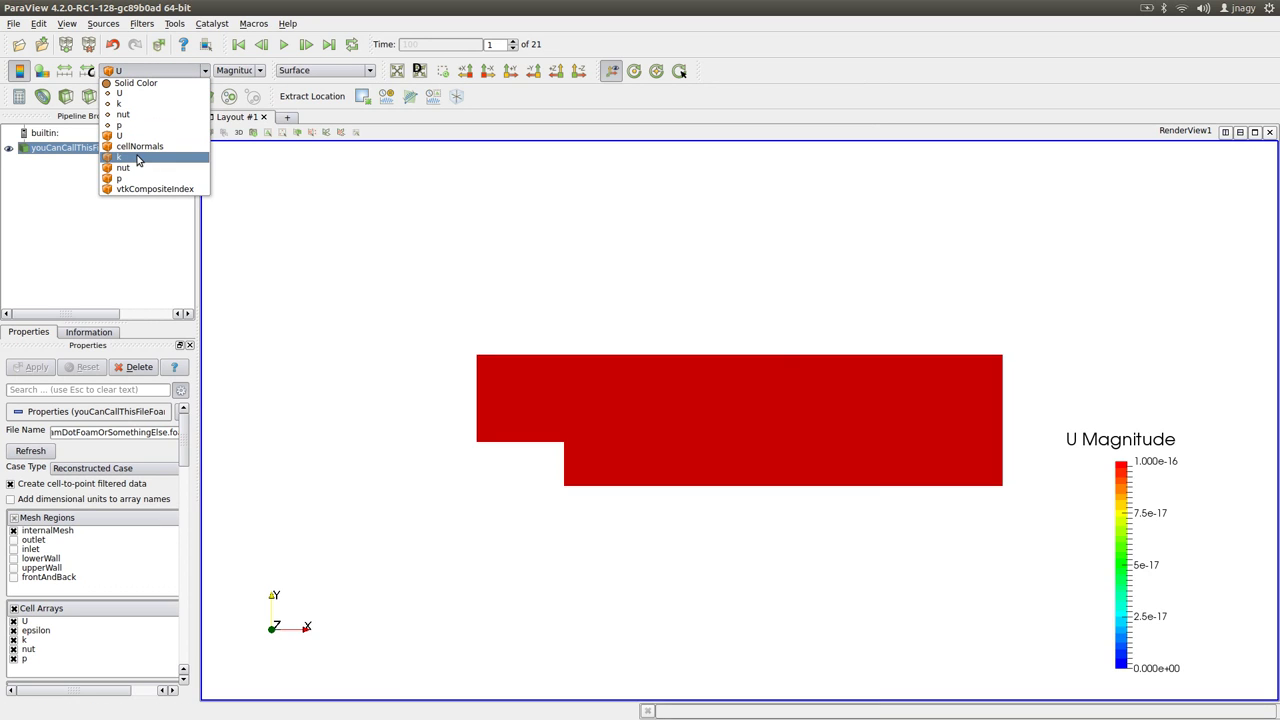
pyautogui.click(151, 266)
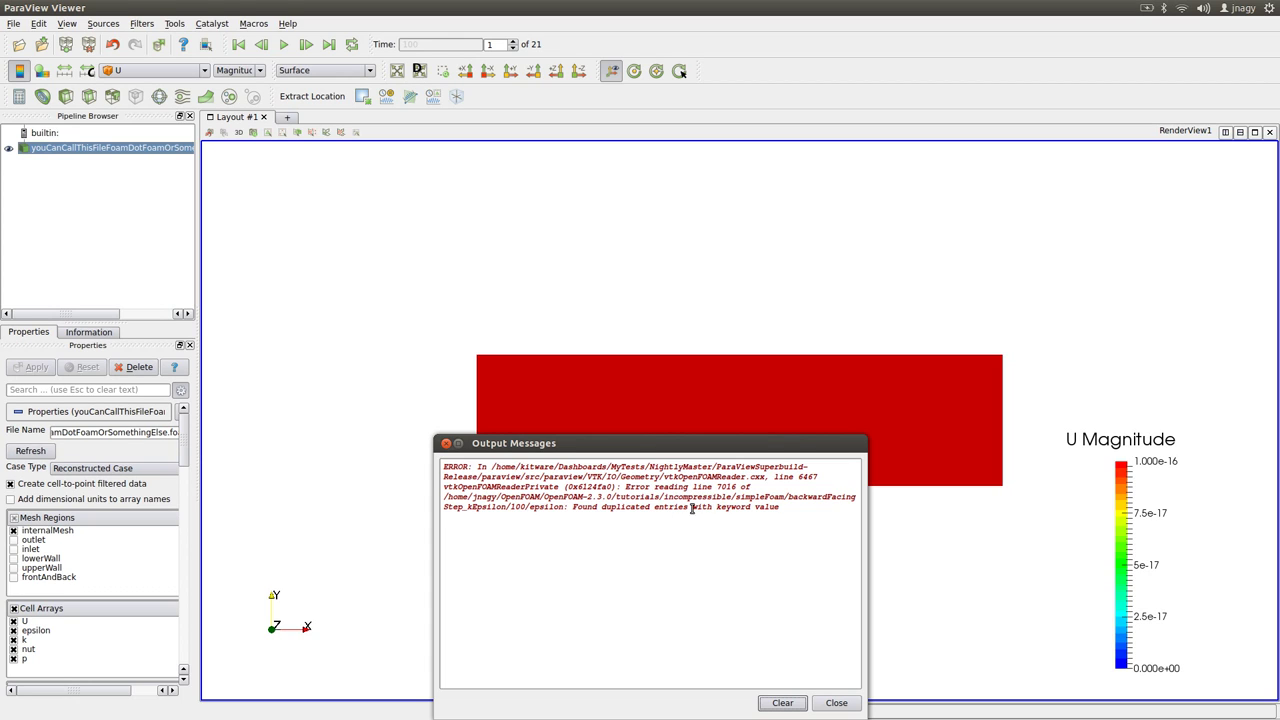
# - Select 'epsilon' in the reader's error message and close the Output Messages window
pyautogui.moveTo(529, 509); pyautogui.dragTo(570, 509)
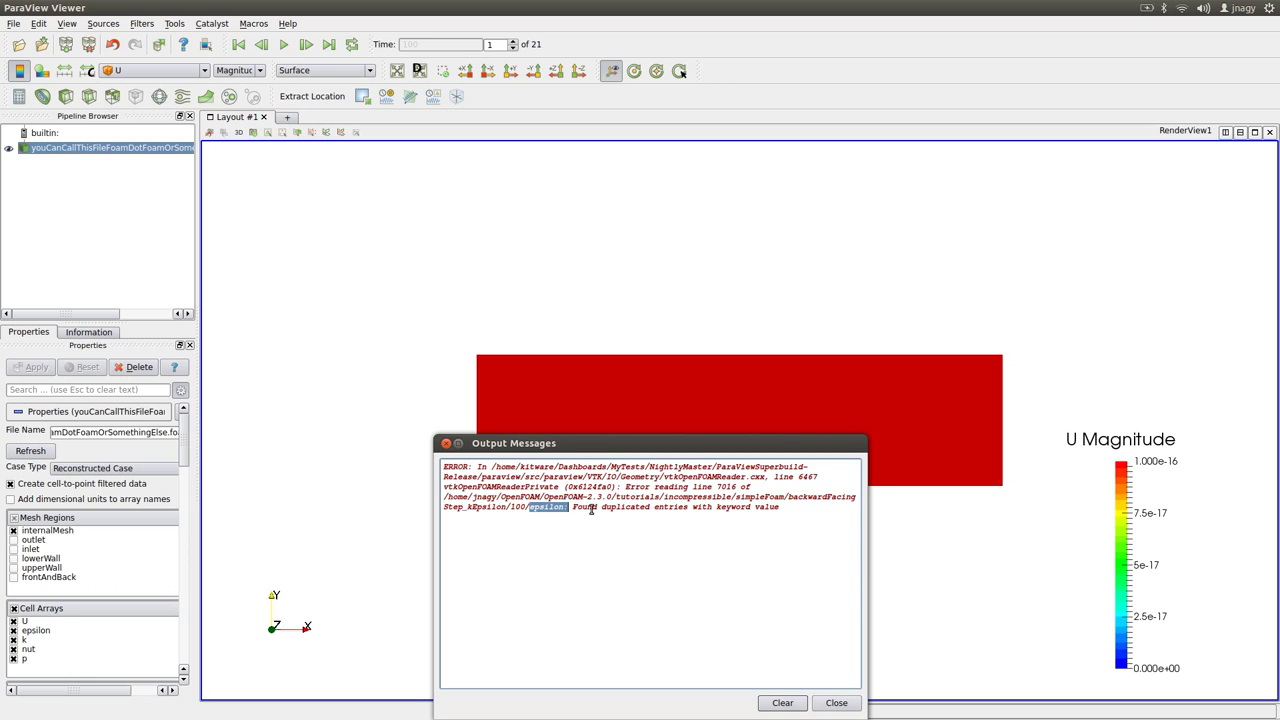
pyautogui.click(152, 271)
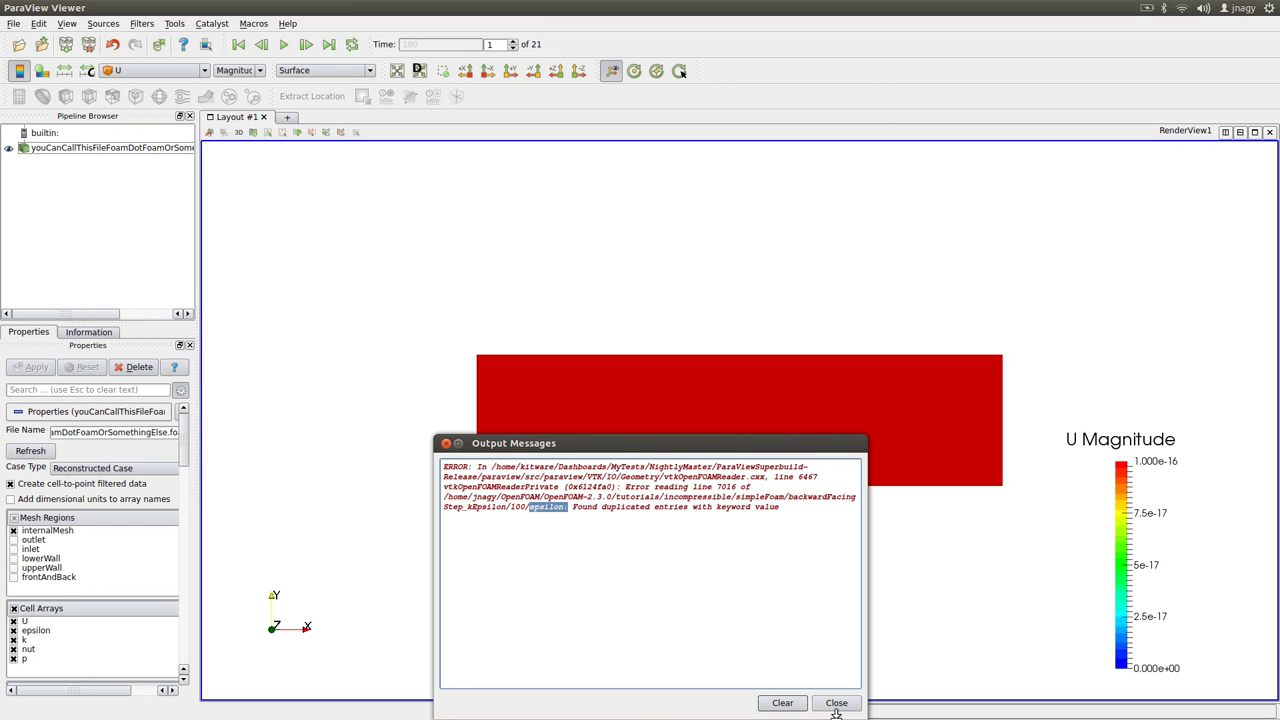
pyautogui.click(837, 701)
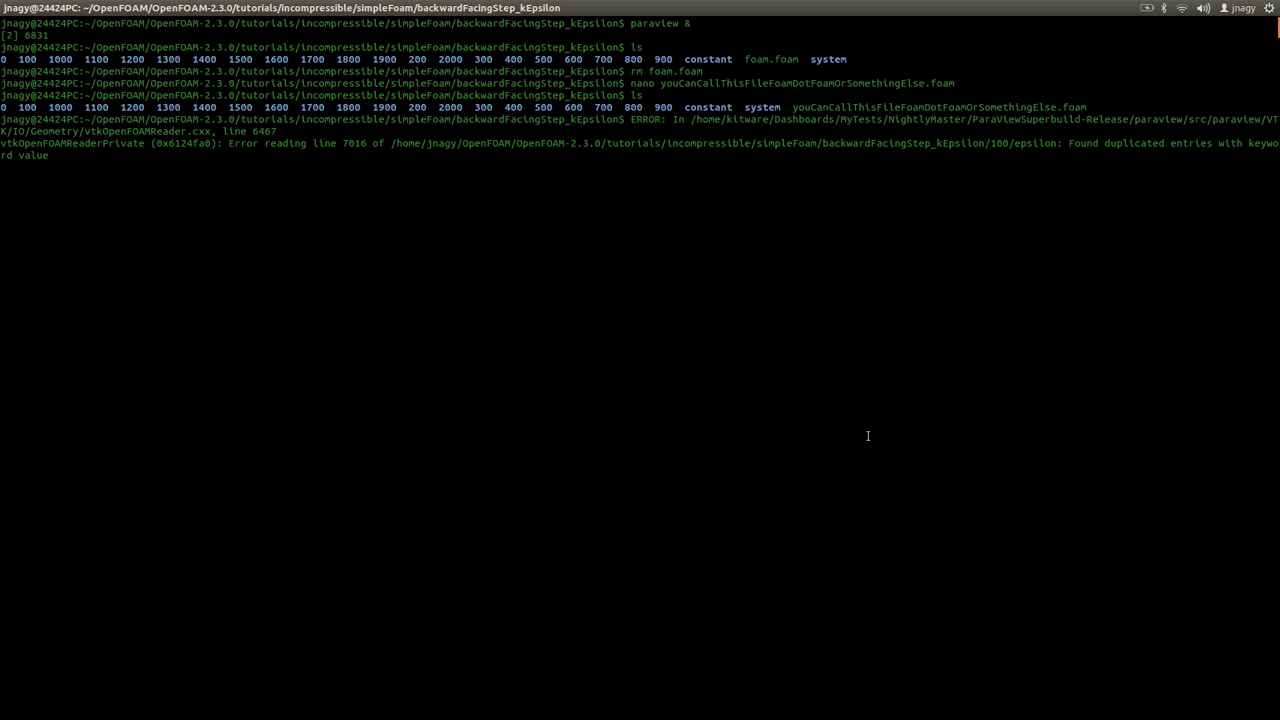
# - Run foamToVTK to convert the case, then list the case folder
pyautogui.press('Return')
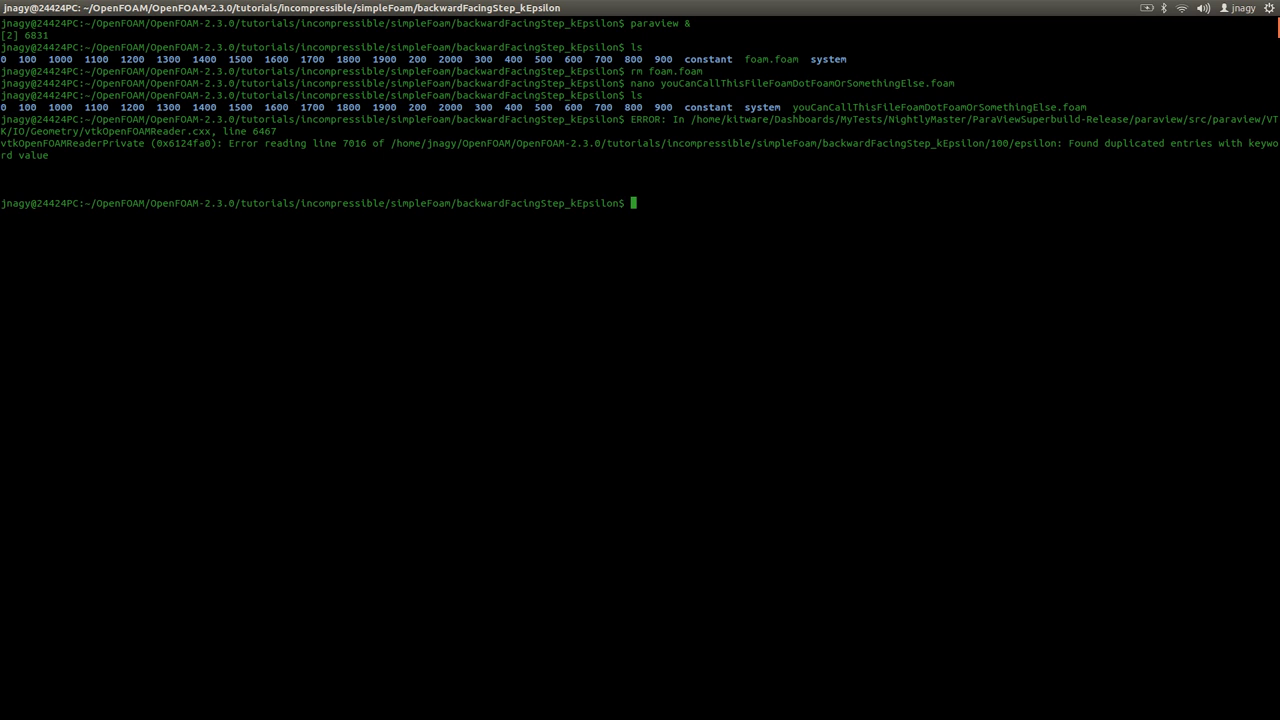
pyautogui.write('foamToVTK')
pyautogui.press('Return')
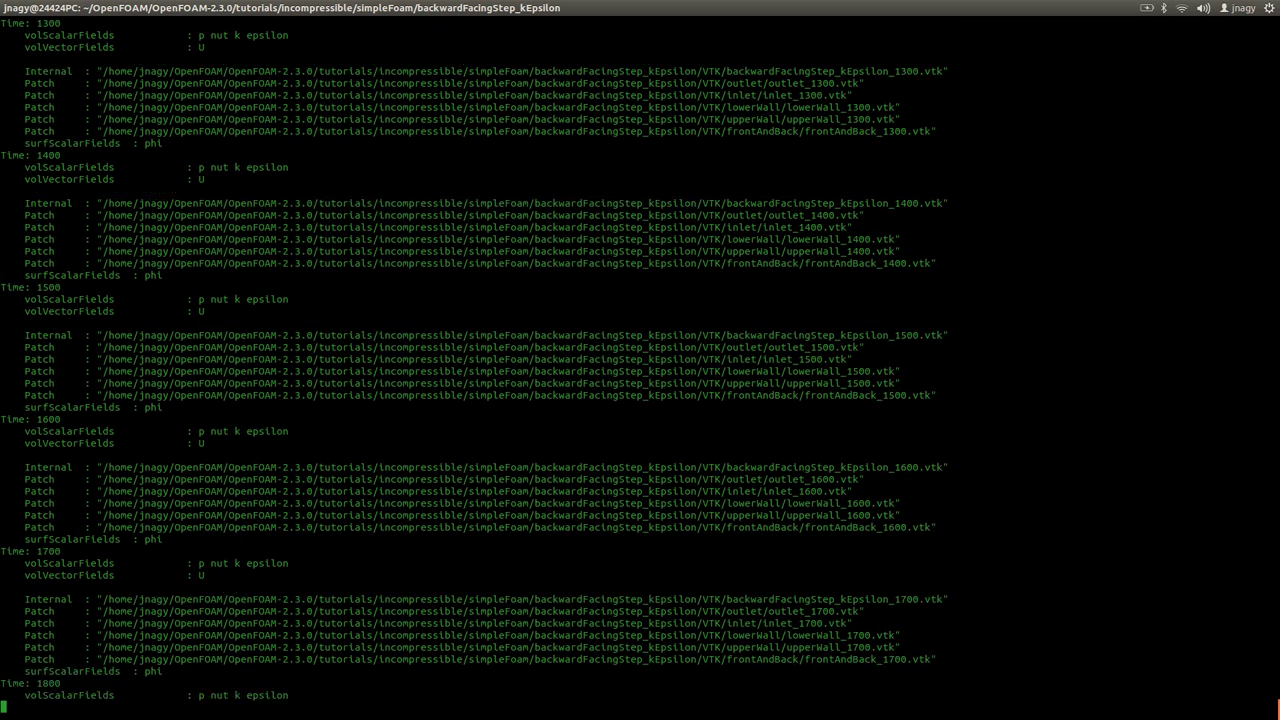
pyautogui.press('Up')
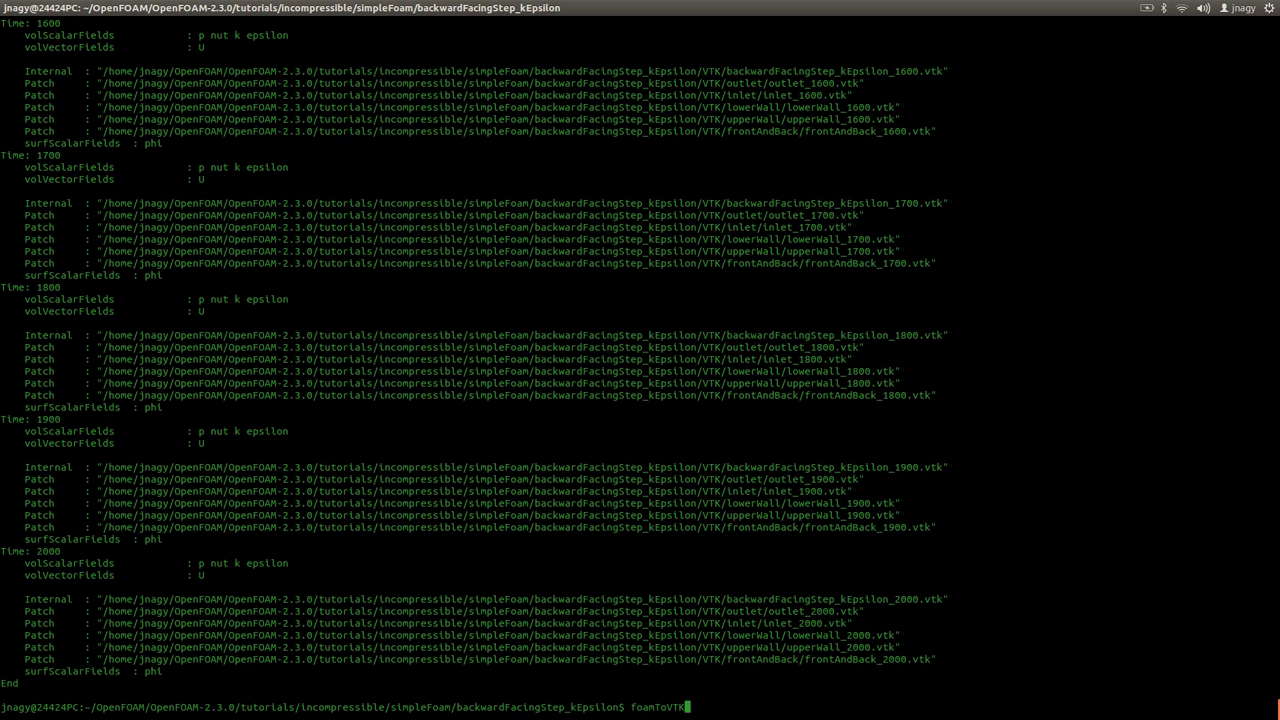
pyautogui.press('Down')
pyautogui.write('ls')
pyautogui.press('Return')
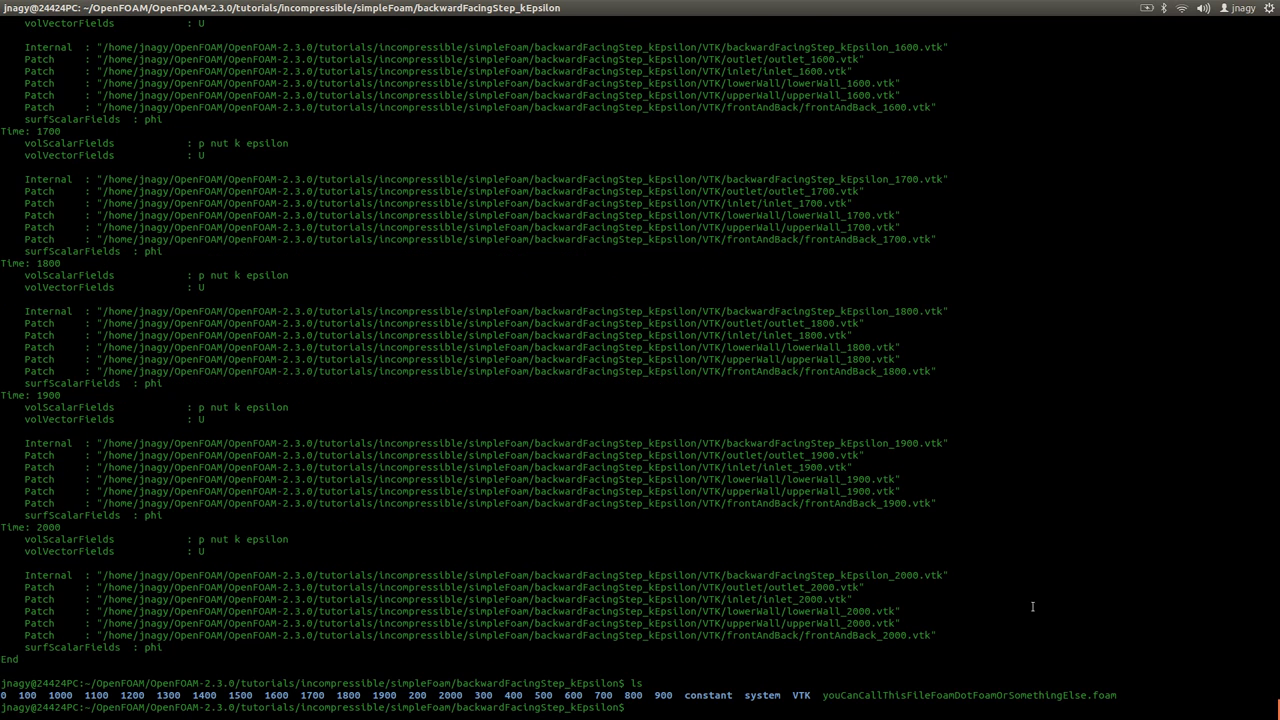
# - Change into VTK and then VTK/inlet, listing the contents of each
pyautogui.moveTo(796, 695); pyautogui.dragTo(810, 695)
pyautogui.write('cd VTK/')
pyautogui.press('Return')
pyautogui.write('ls')
pyautogui.press('Return')
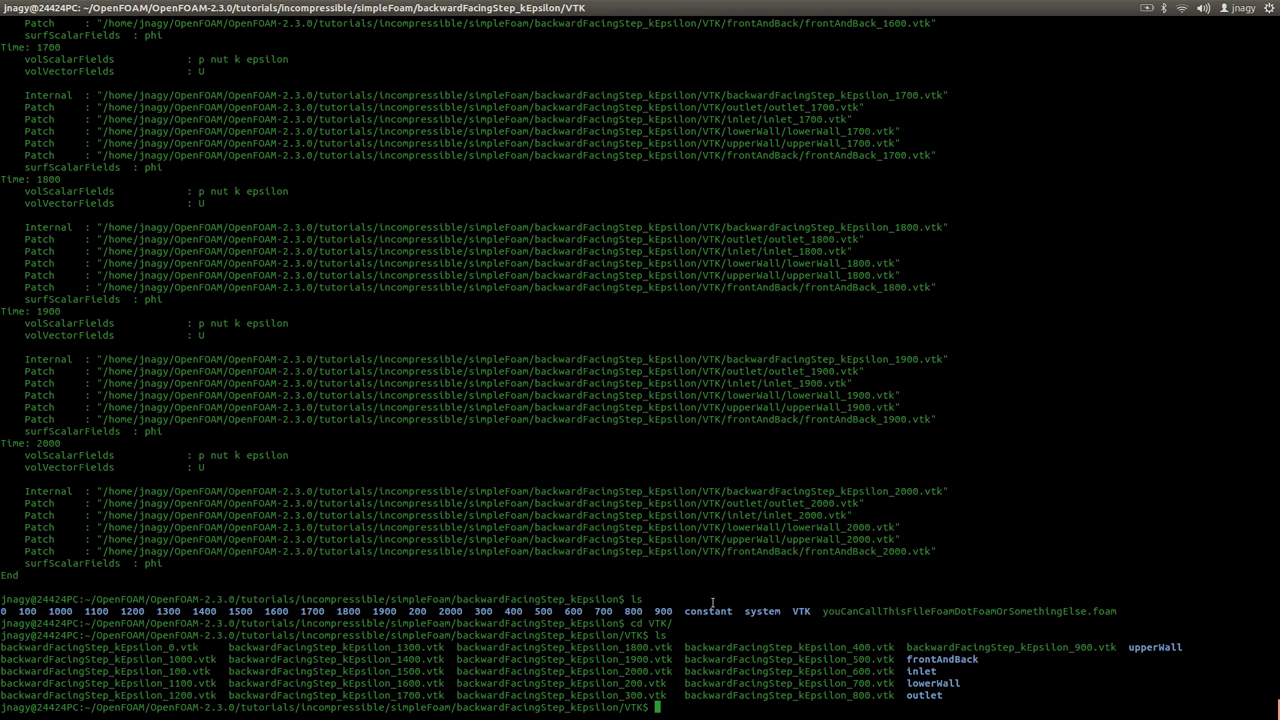
pyautogui.doubleClick(922, 671)
pyautogui.write('cd inlet/')
pyautogui.press('Return')
pyautogui.write('ls')
pyautogui.press('Return')
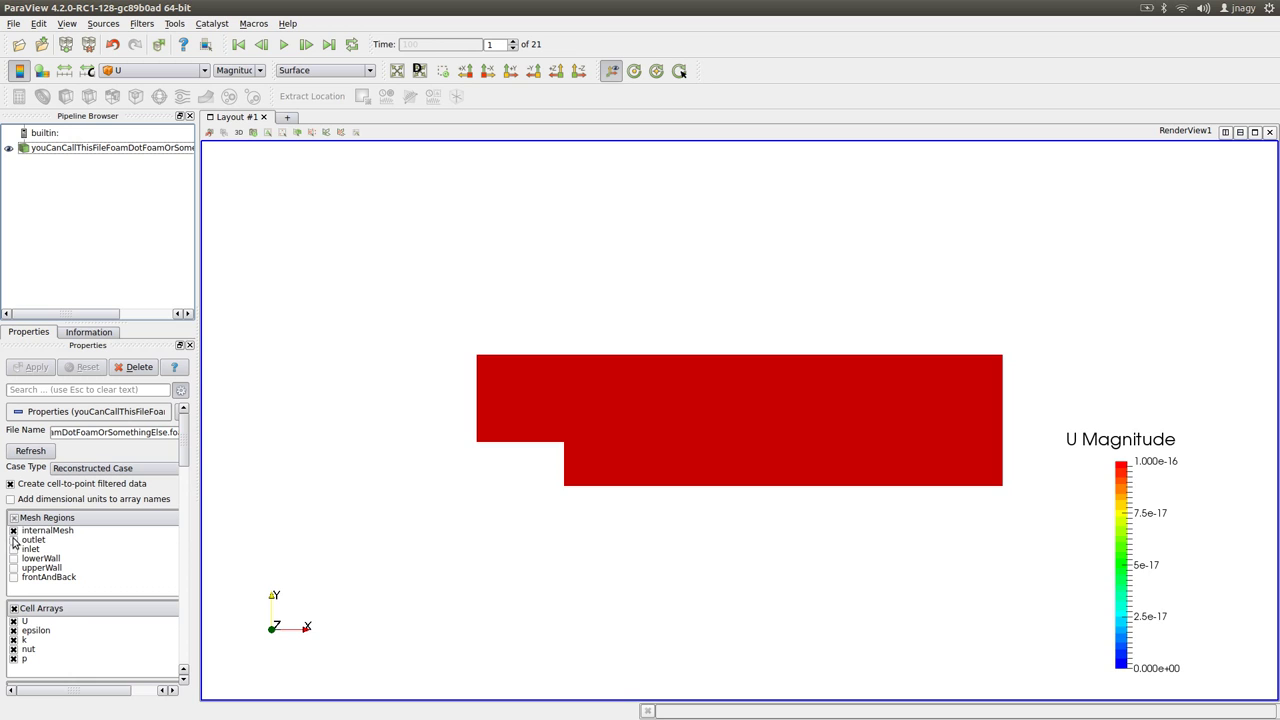
# - Switch the foam reader's Mesh Regions from internalMesh to inlet and apply
pyautogui.click(14, 531)
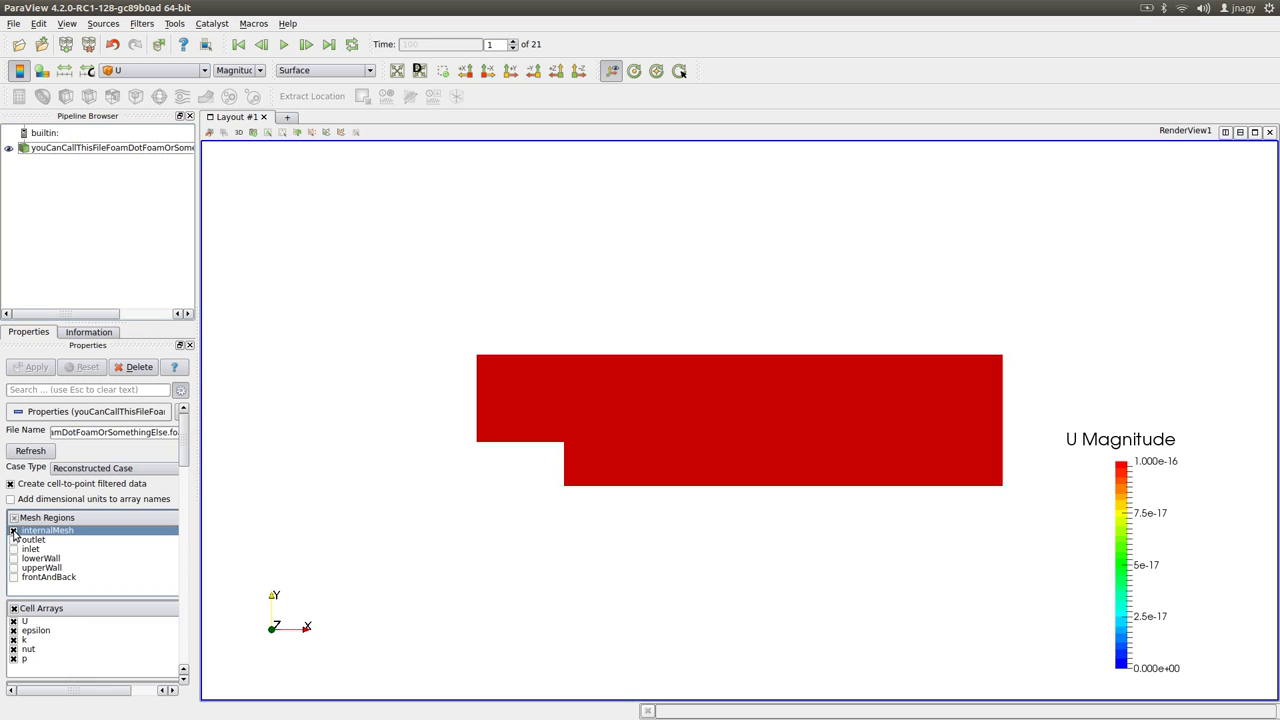
pyautogui.click(13, 531)
pyautogui.click(13, 549)
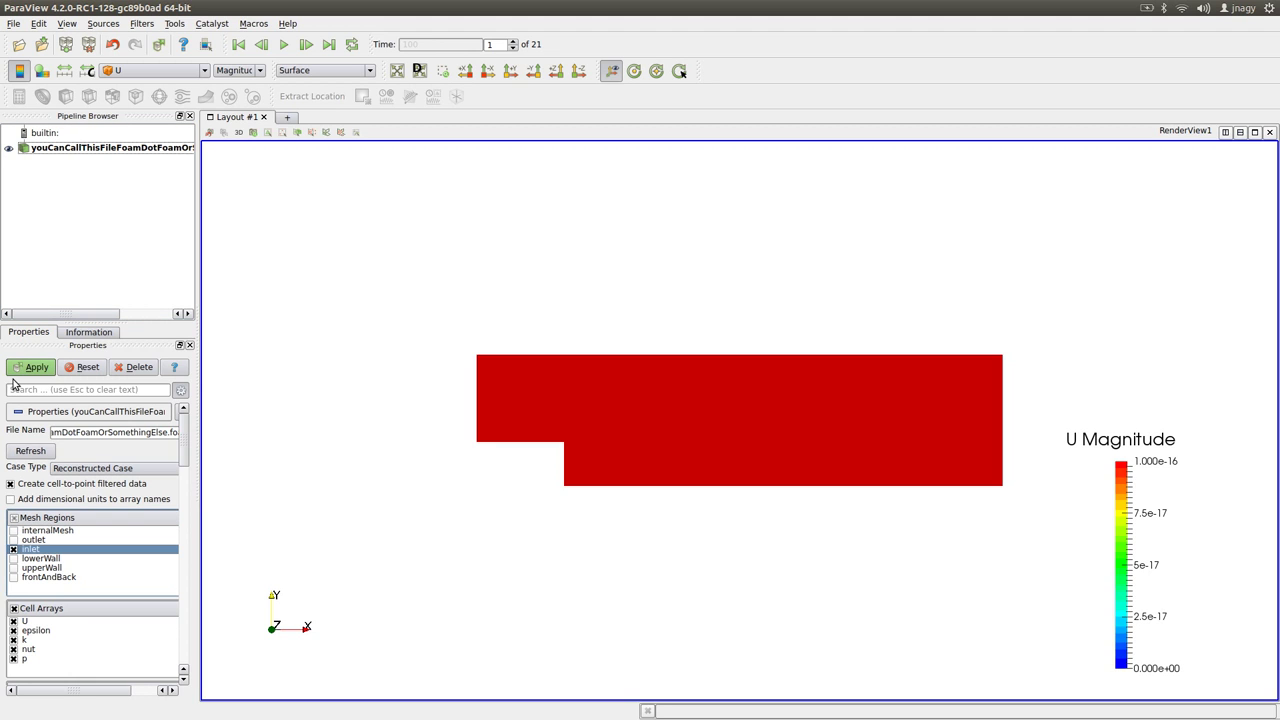
pyautogui.click(40, 366)
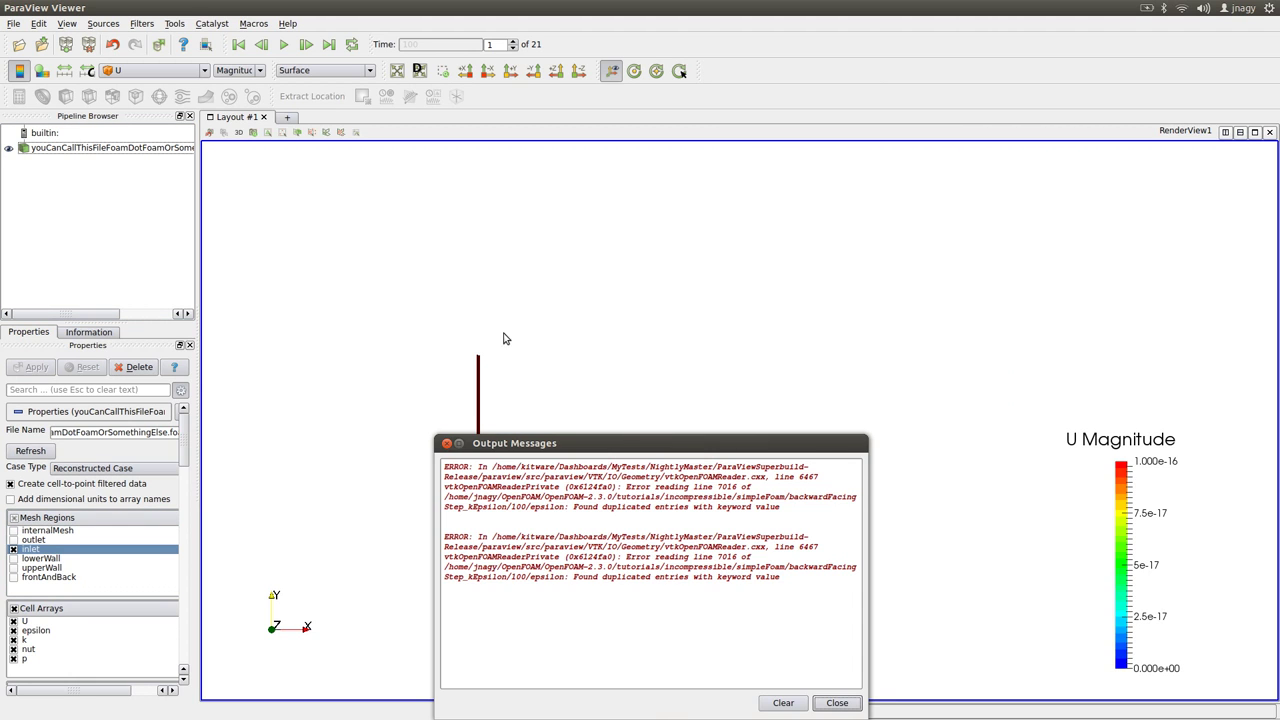
pyautogui.moveTo(504, 338); pyautogui.dragTo(526, 303)
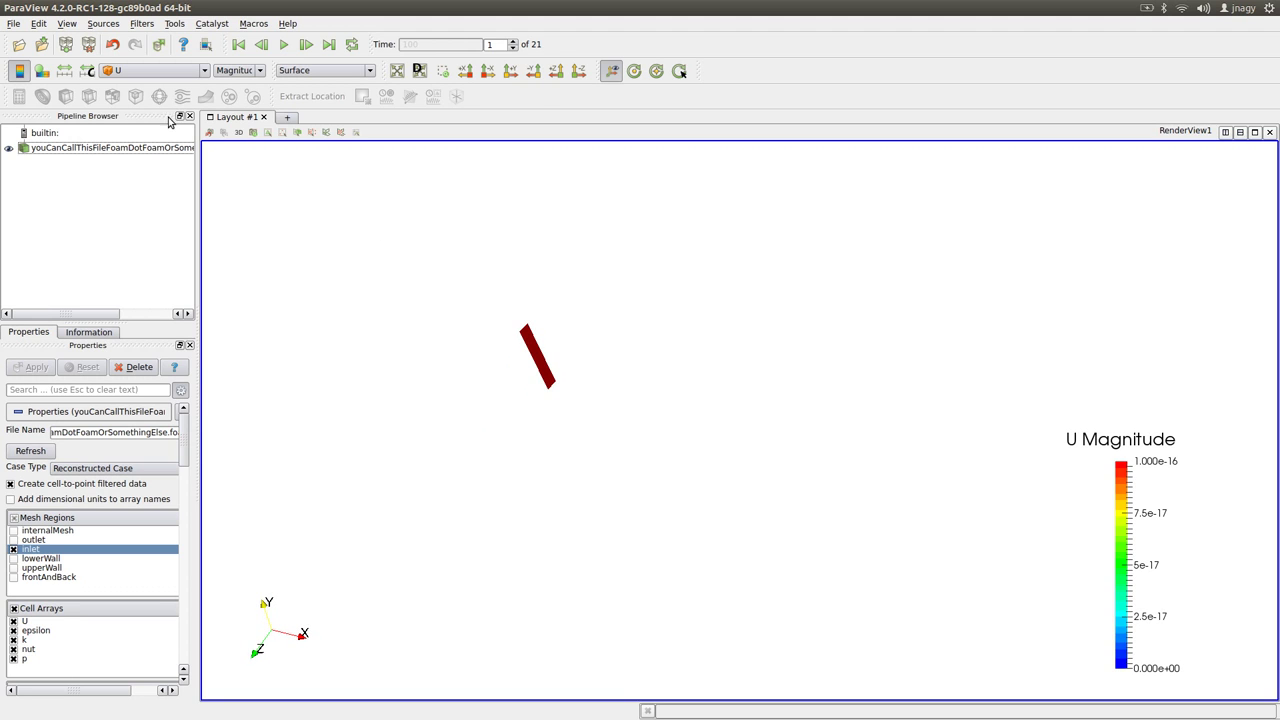
# - Open the VTK/inlet file series and apply it to display the inlet surface
pyautogui.click(19, 44)
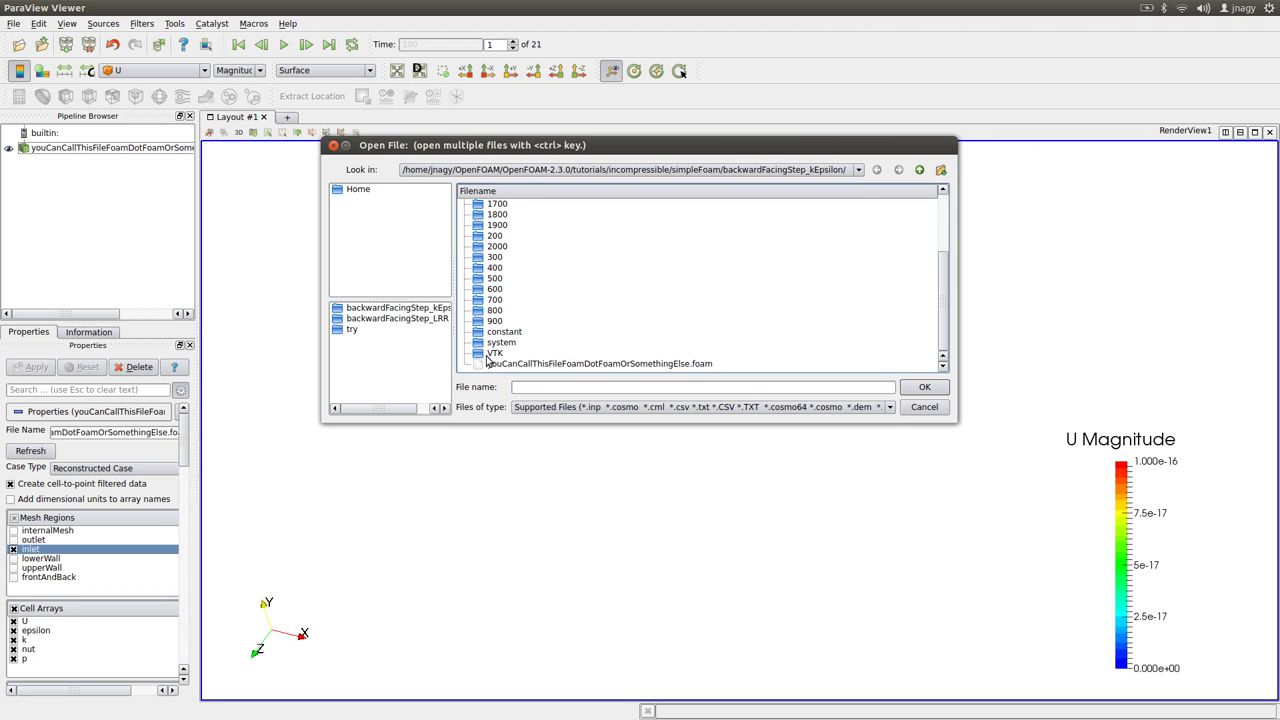
pyautogui.doubleClick(490, 357)
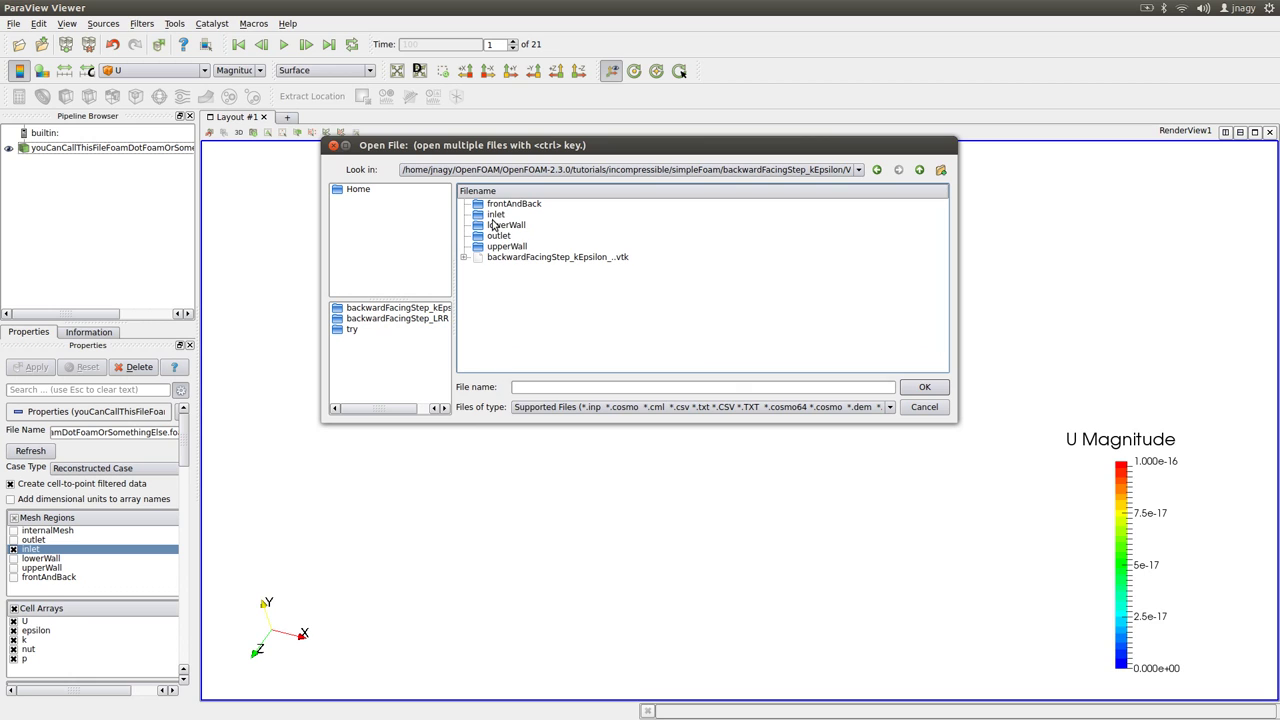
pyautogui.click(494, 216)
pyautogui.doubleClick(494, 216)
pyautogui.doubleClick(490, 206)
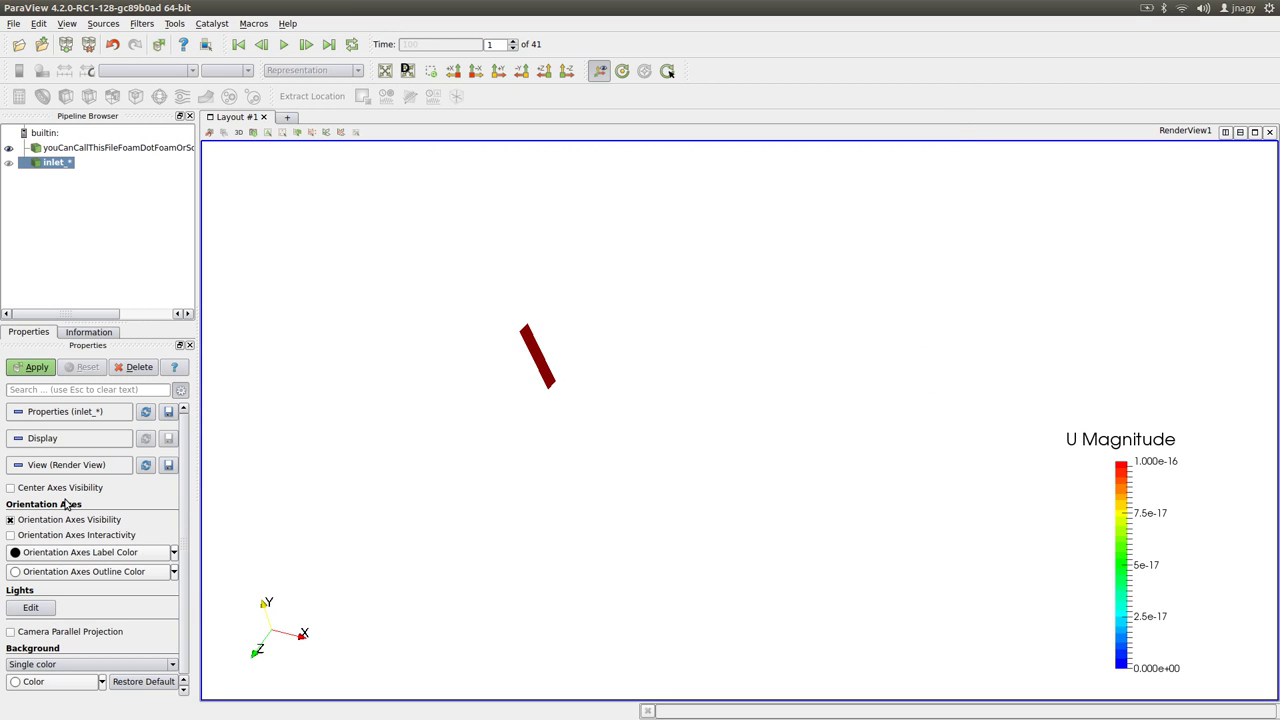
pyautogui.click(33, 368)
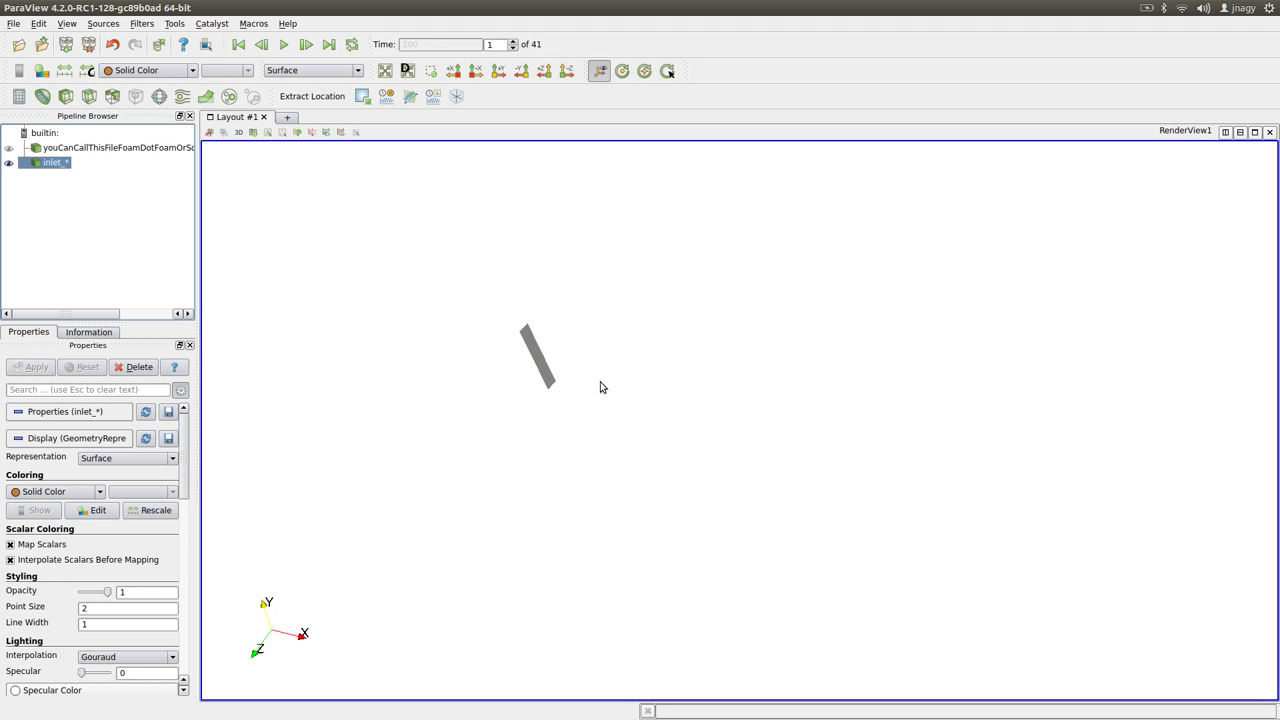
# - Open and display the VTK/outlet file series, then browse back to the VTK folder
pyautogui.click(19, 44)
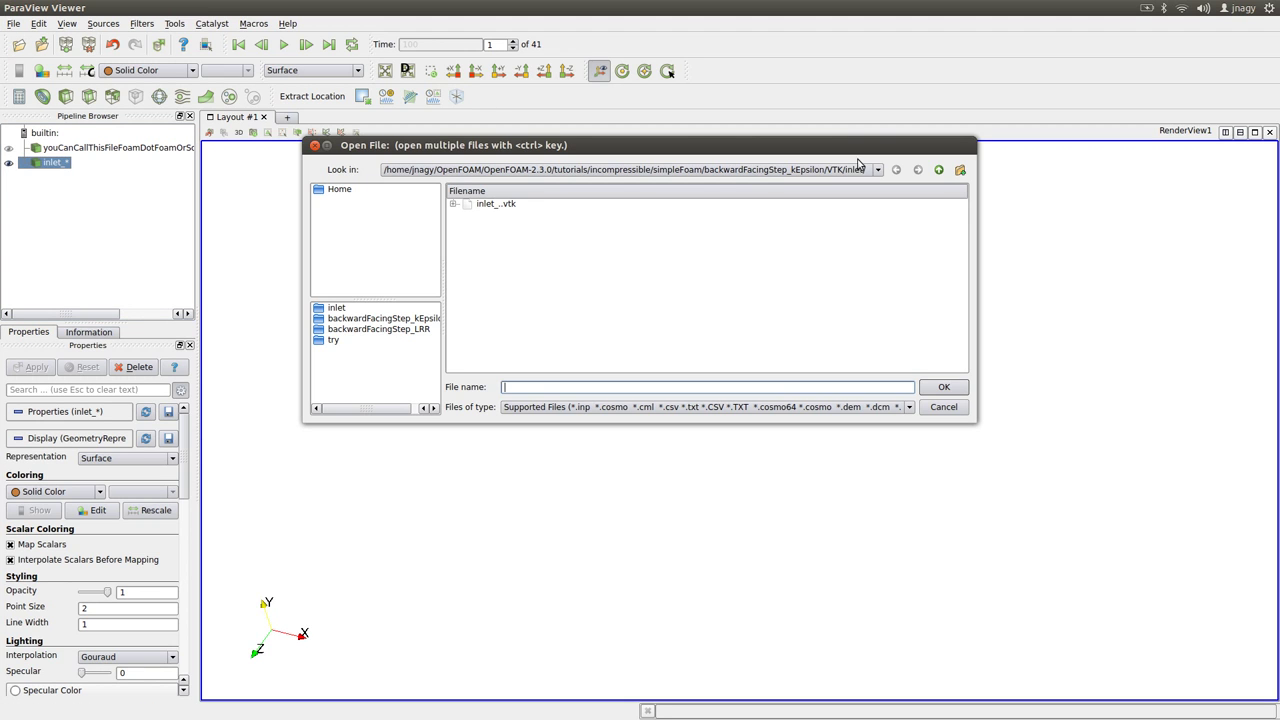
pyautogui.click(938, 169)
pyautogui.doubleClick(490, 235)
pyautogui.doubleClick(494, 205)
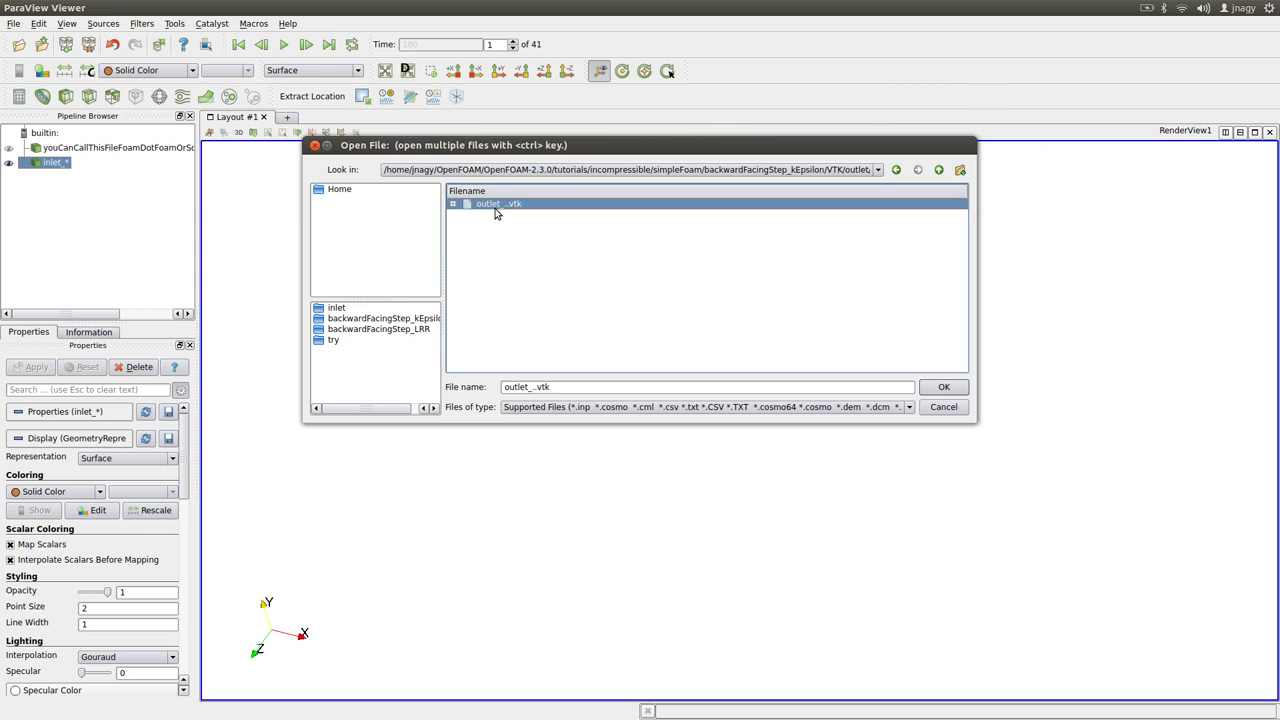
pyautogui.click(37, 368)
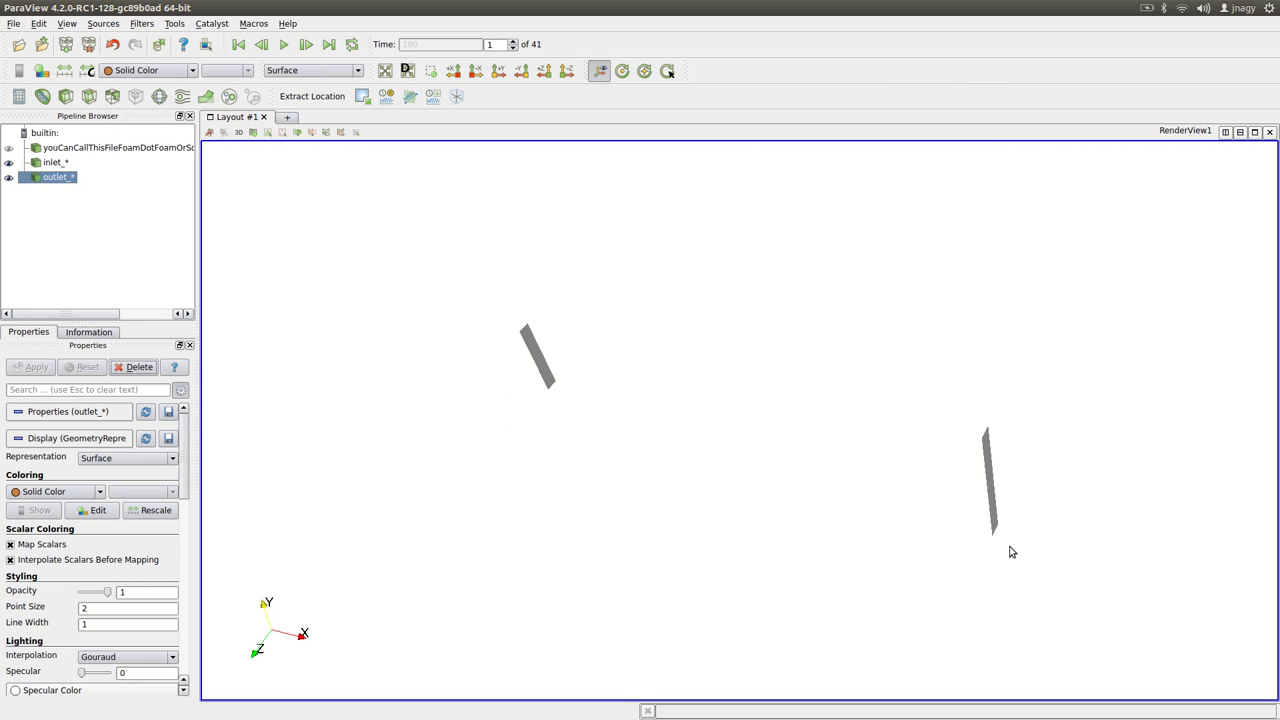
pyautogui.click(18, 45)
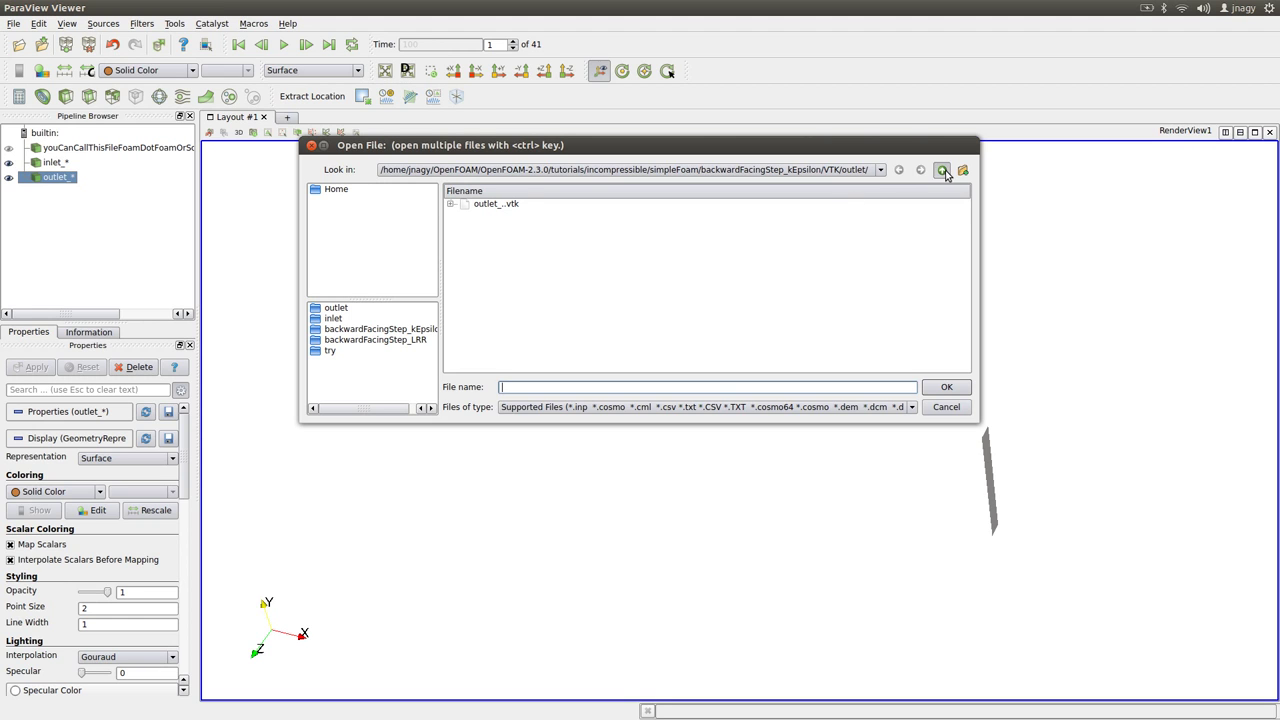
pyautogui.click(941, 169)
# - Load the backwardFacingStep_kEpsilon VTK series and view the internal mesh face-on along -Z
pyautogui.doubleClick(527, 258)
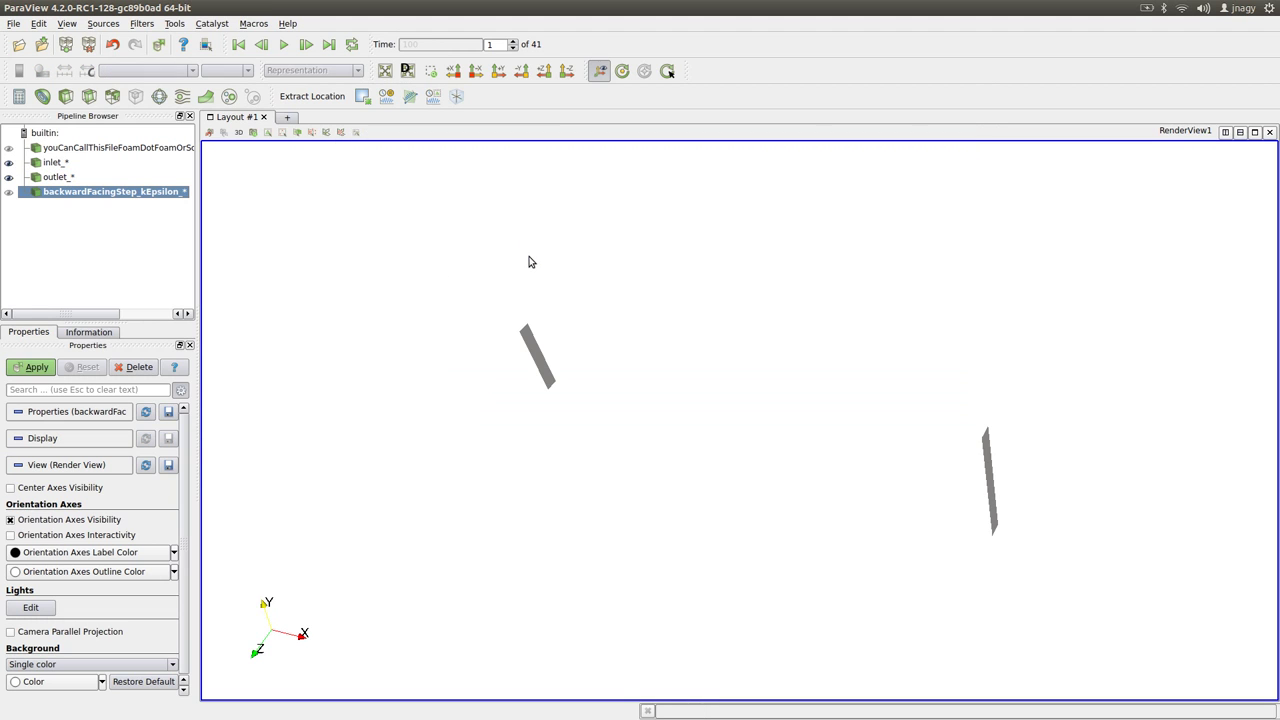
pyautogui.click(28, 370)
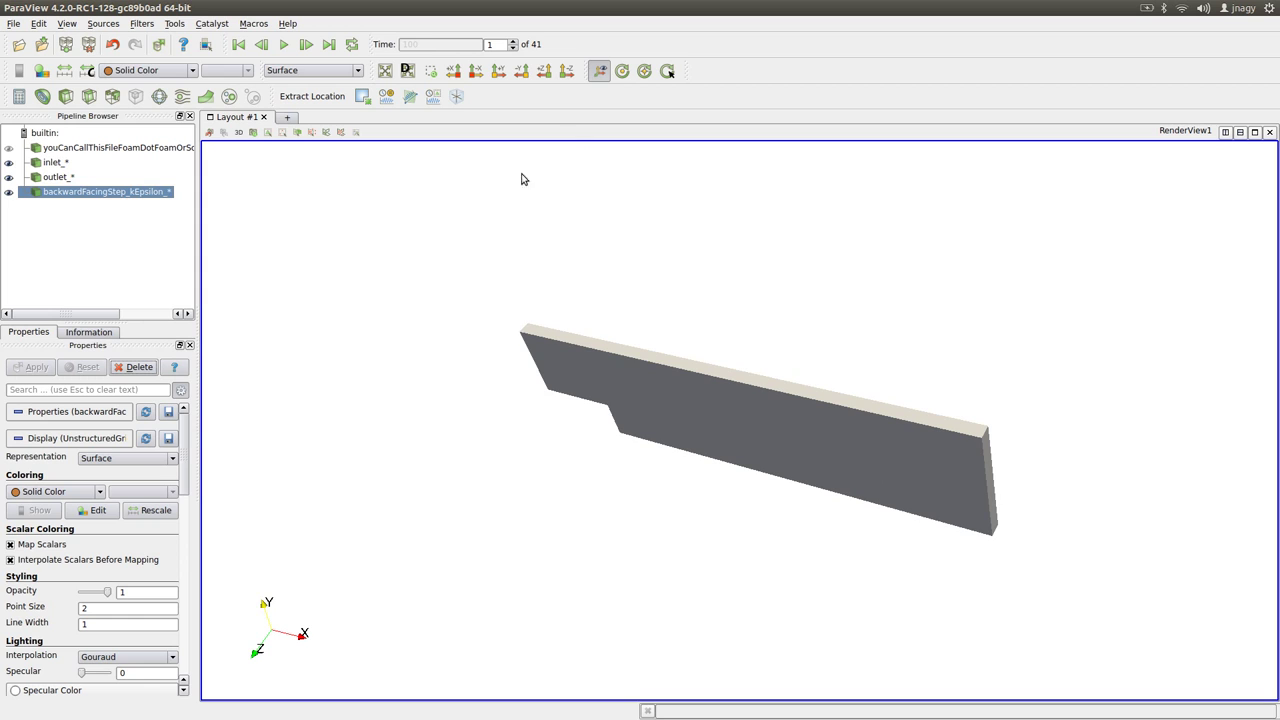
pyautogui.click(566, 71)
# - Colour the mesh by cell epsilon, then by U magnitude, and dismiss the reader error messages
pyautogui.click(145, 70)
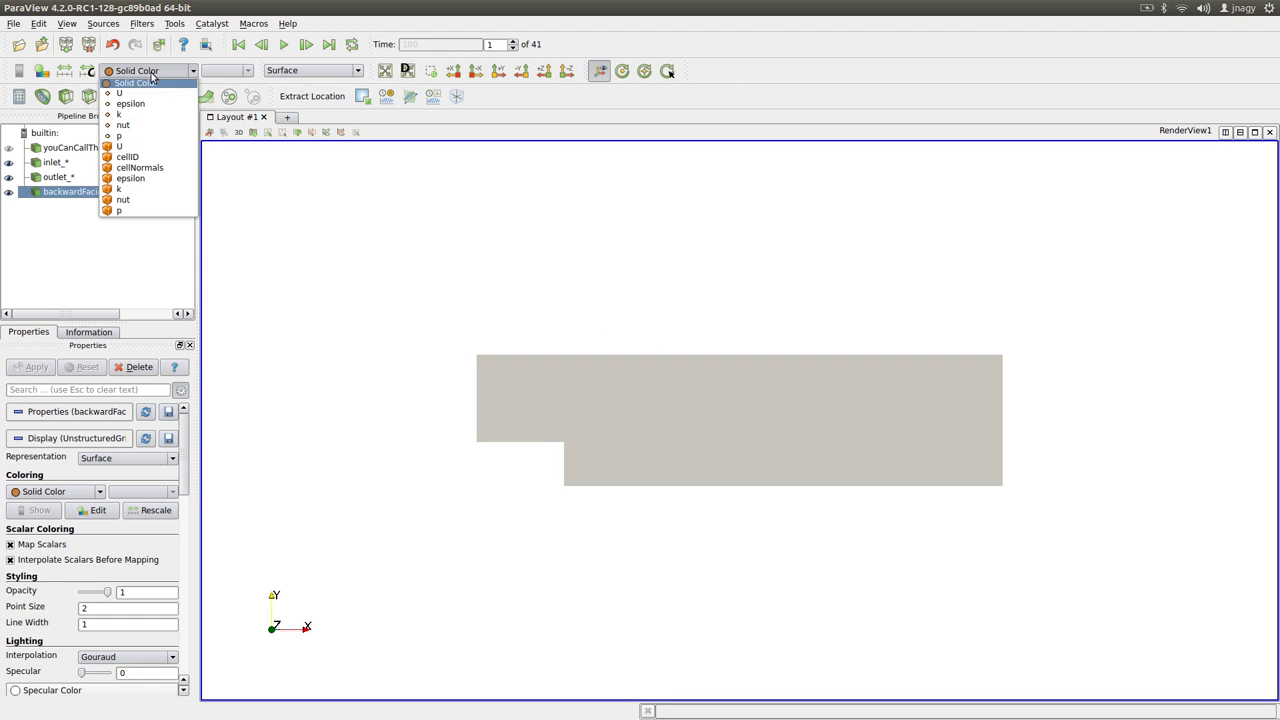
pyautogui.click(139, 179)
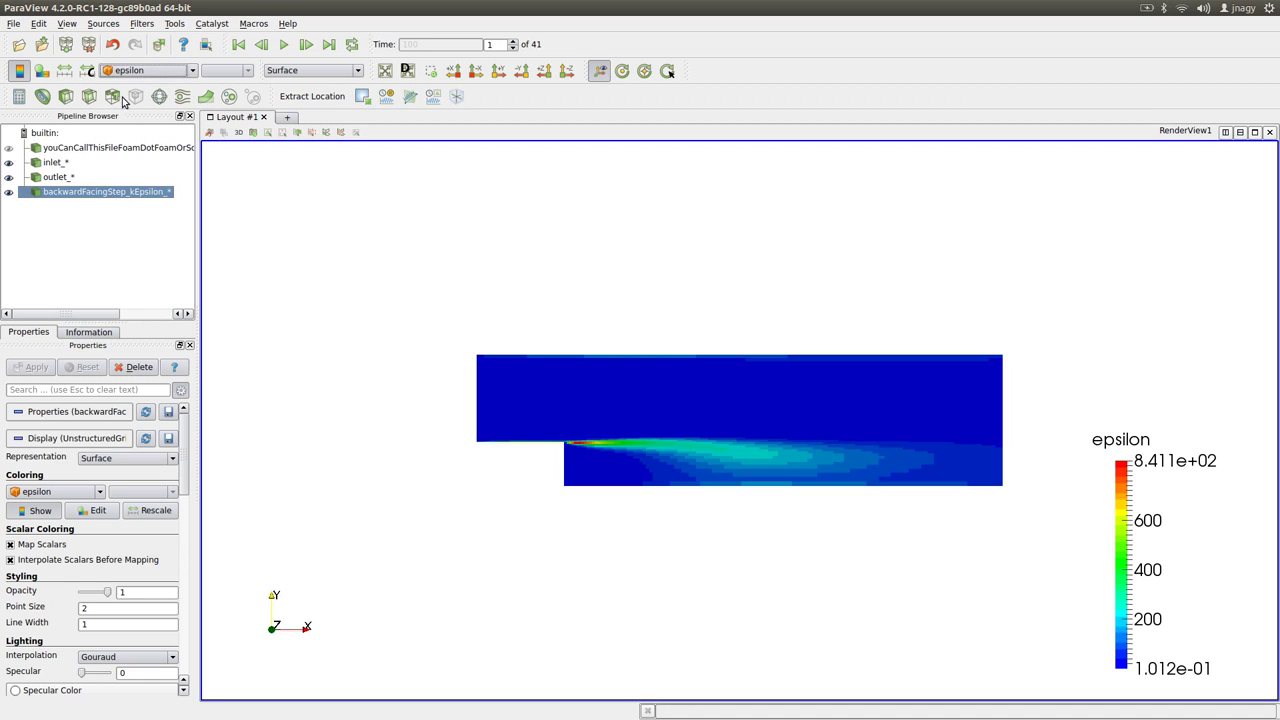
pyautogui.click(148, 71)
pyautogui.click(125, 146)
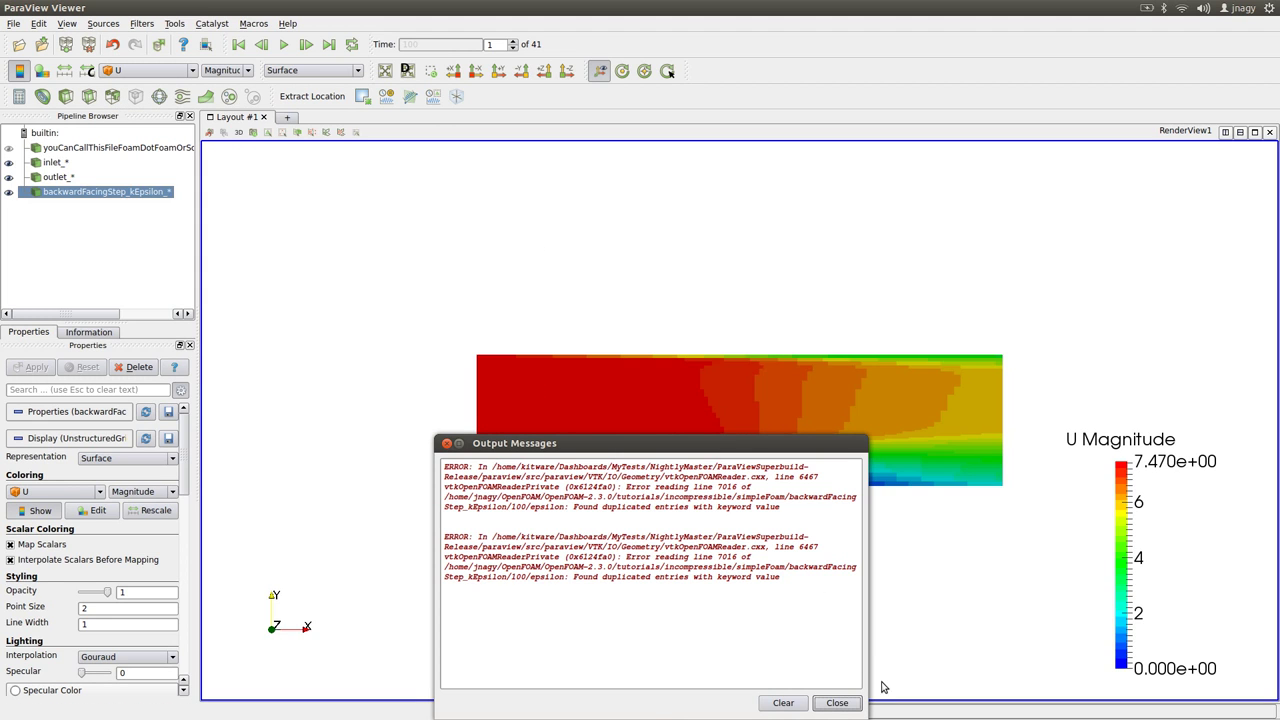
pyautogui.click(837, 703)
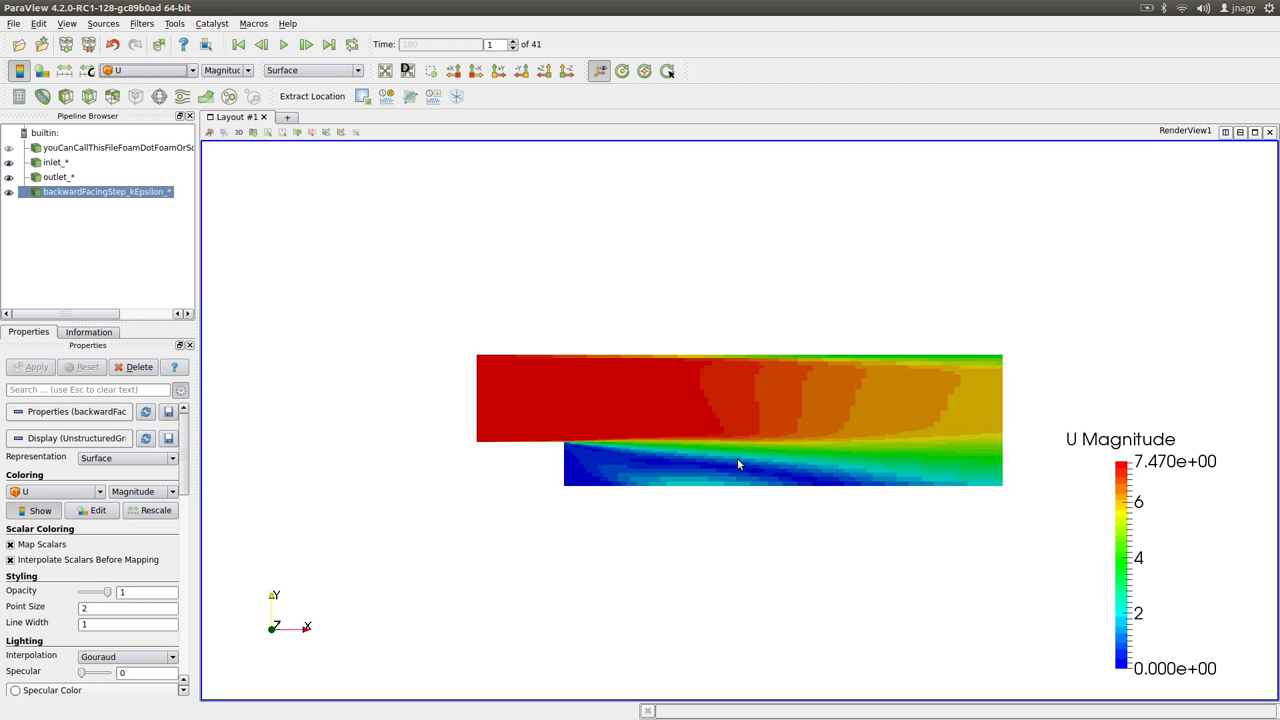
# - Return to the terminal and highlight the .foam extension in the case listing
pyautogui.hotkey('alt', 'Tab')
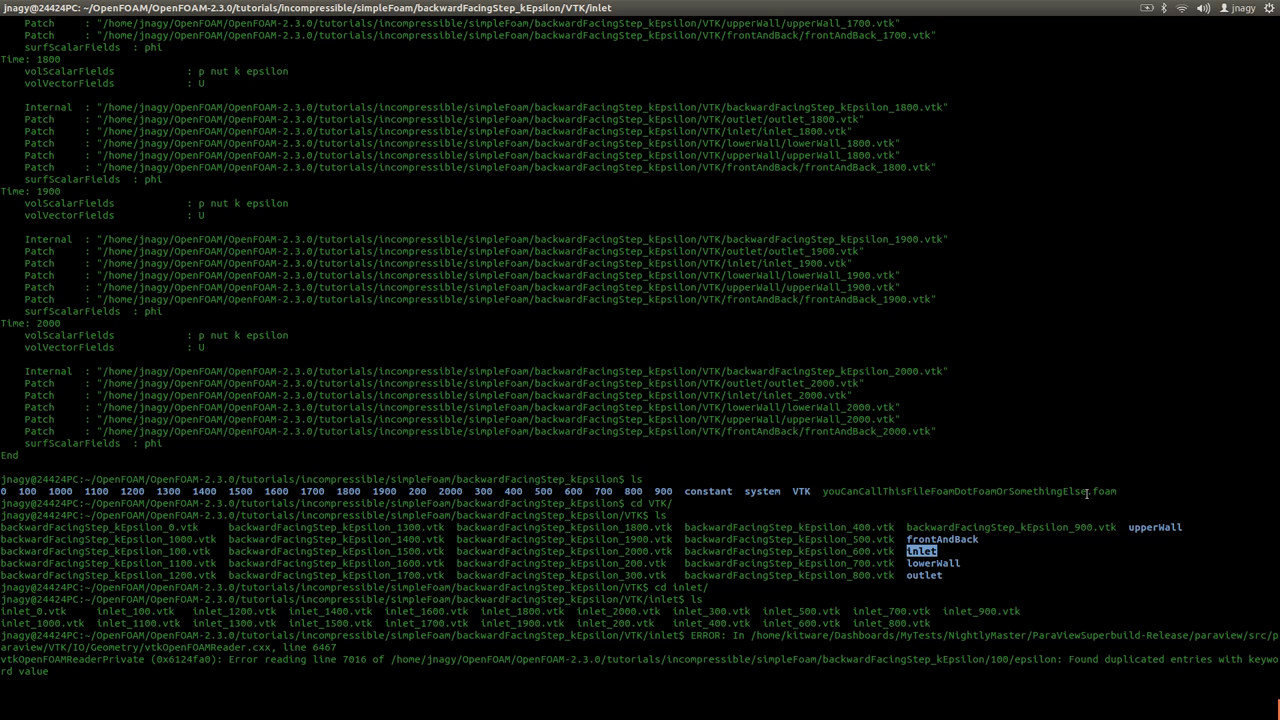
pyautogui.moveTo(1087, 491); pyautogui.dragTo(1117, 492)
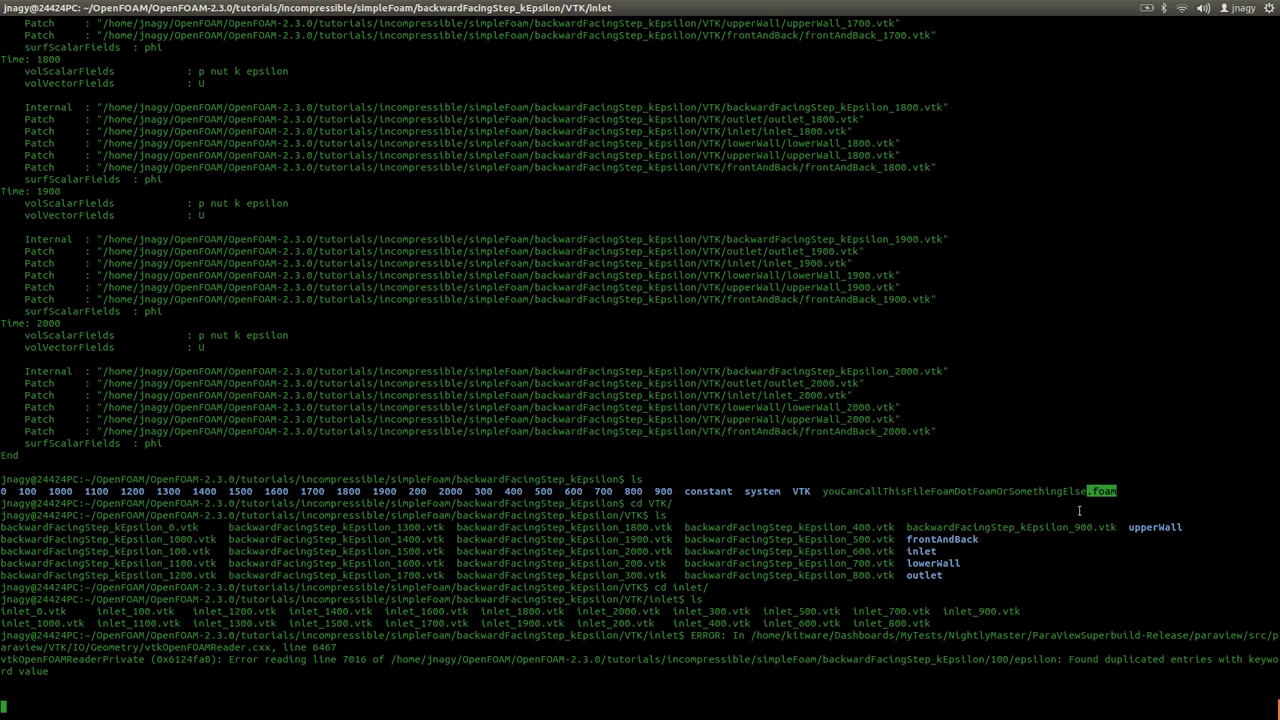